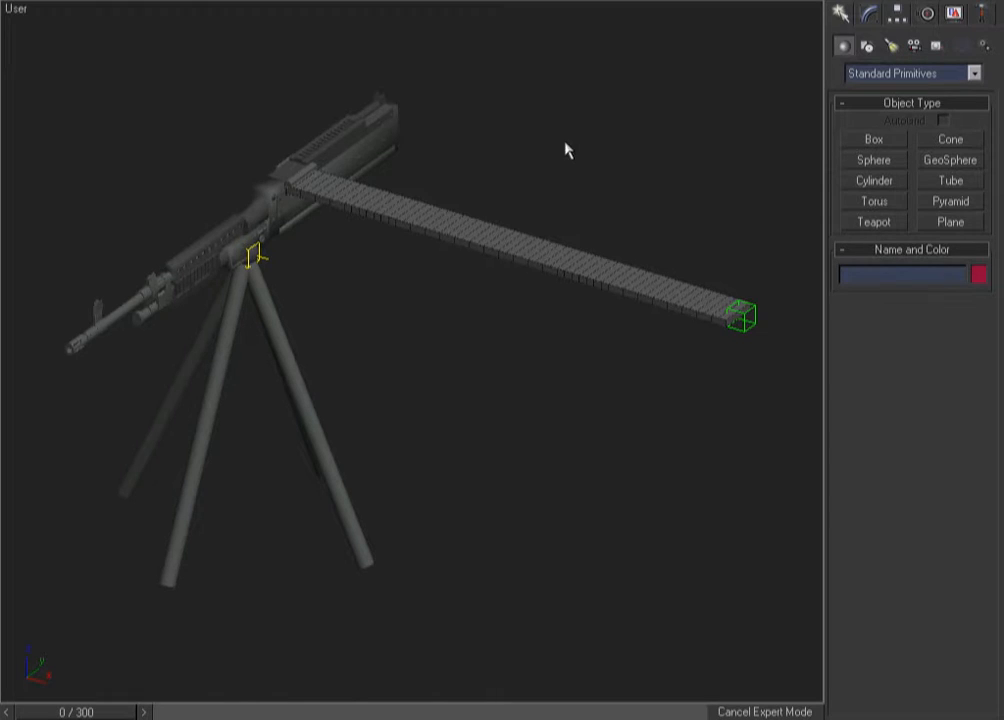
Isolate the ammunition belt mesh from the gun, tripod and helpers.
right_click(638, 128)
drag(594, 170, 490, 332)
key(alt+q)
click(489, 334)
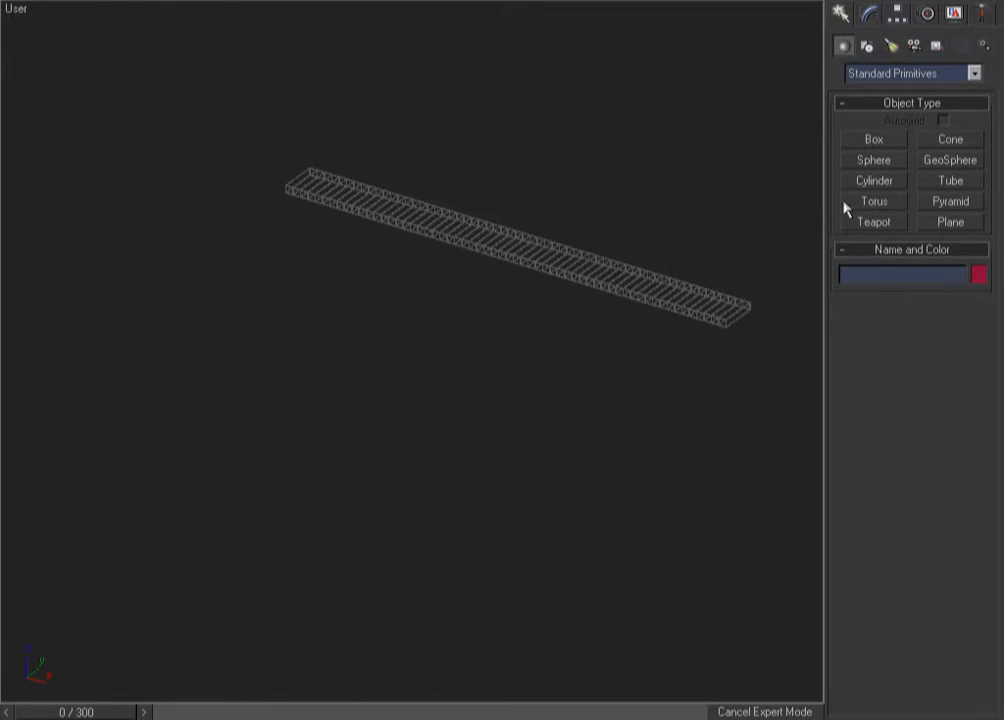
Draw a plane over the belt's full outline in the top view, about 2.47 long by 28.5 wide.
click(950, 222)
right_click(440, 265)
key(t)
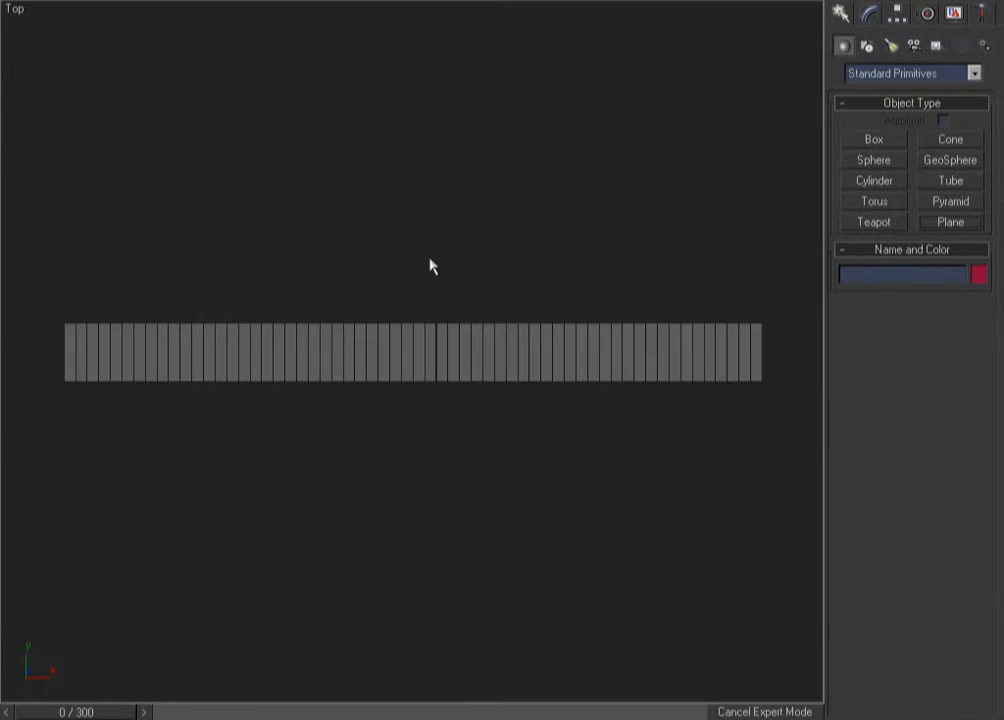
click(966, 226)
drag(63, 321, 762, 383)
right_click(640, 456)
alt+middle_drag(468, 450, 329, 399)
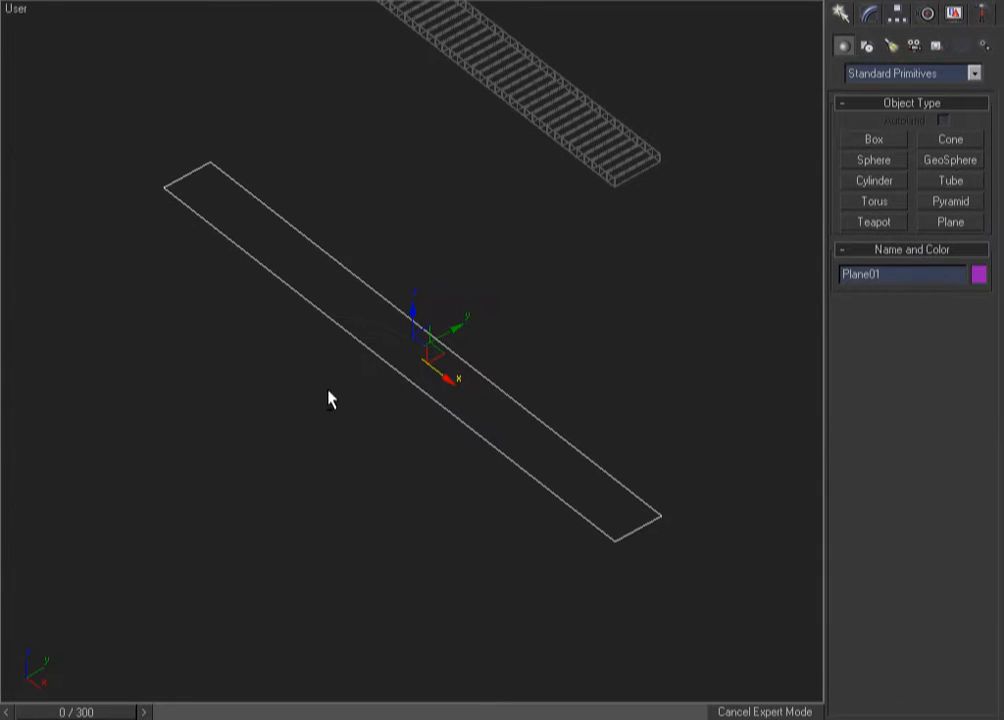
Set the plane's width segments to 60.
click(870, 15)
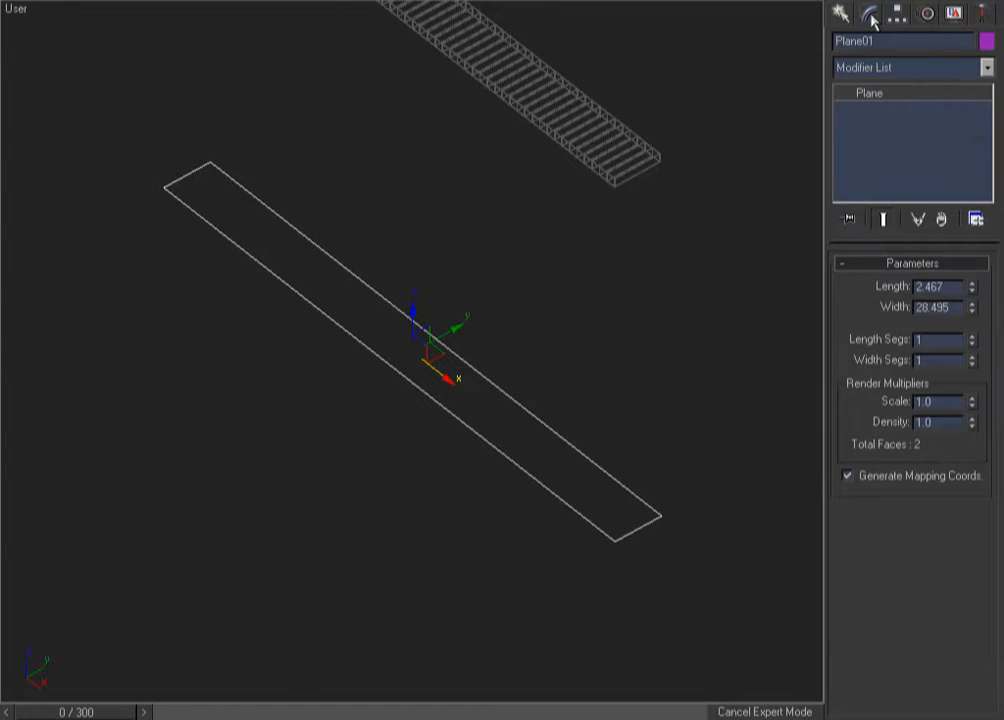
double_click(939, 358)
text(60)
key(Return)
right_click(612, 397)
Align the plane's position to the belt mesh.
right_click(489, 240)
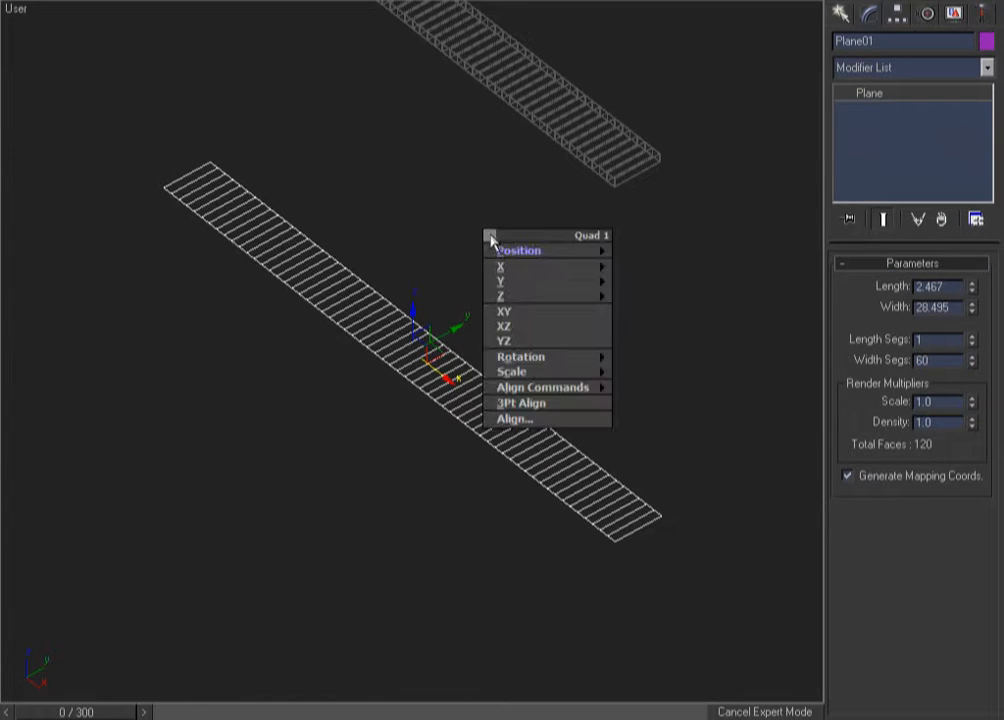
mouse_move(603, 256)
click(666, 268)
click(644, 153)
Check the plane's alignment with the belt links in side, top and angled views, both shaded and in wireframe.
key(z)
key(F3)
alt+middle_drag(677, 217, 398, 398)
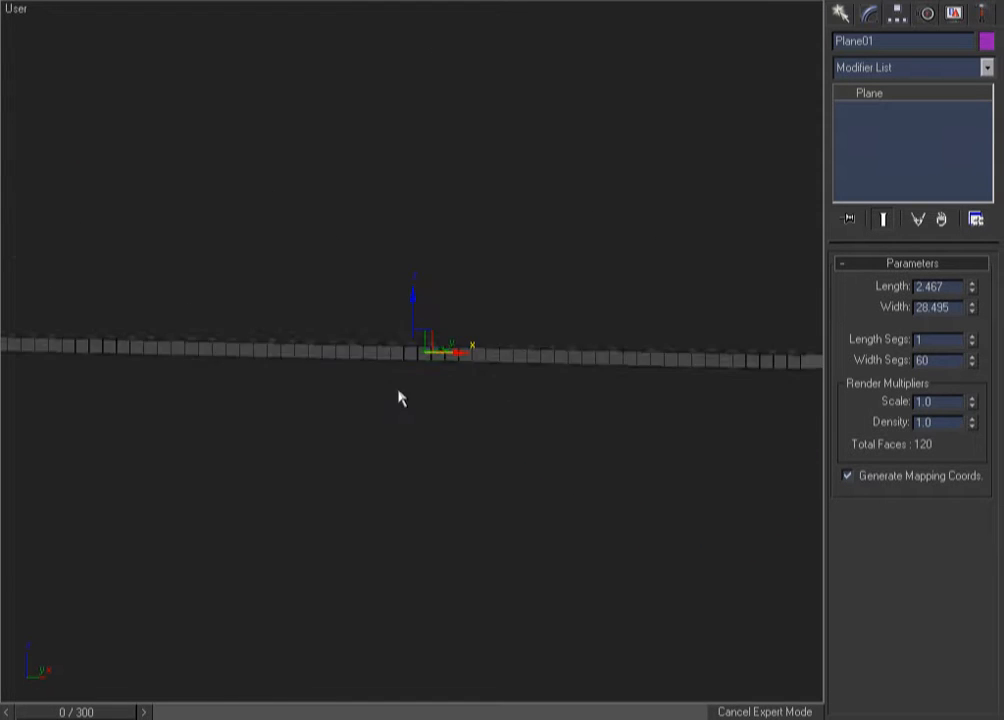
key(F3)
key(t)
key(F3)
mouse_move(483, 343)
alt+middle_down()
mouse_move(482, 426)
mouse_move(574, 274)
alt+middle_up()
key(F3)
click(660, 340)
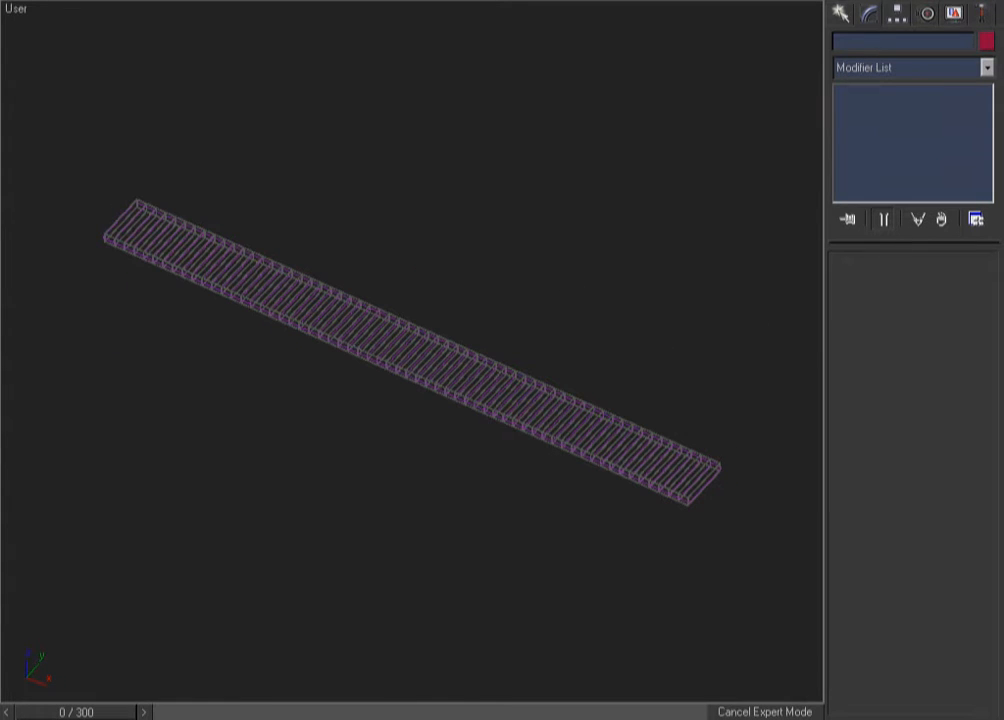
key(F3)
key(F3)
Bind the belt mesh to the plane as its deformer with Bind Surface to Deformer.
click(568, 412)
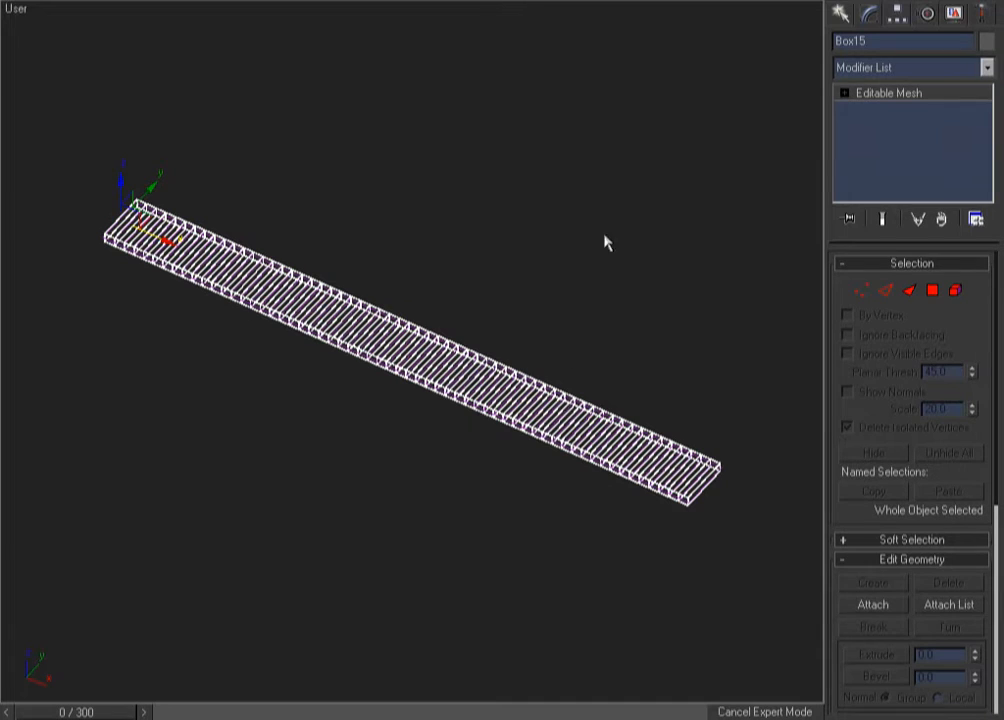
right_click(648, 210)
mouse_move(566, 176)
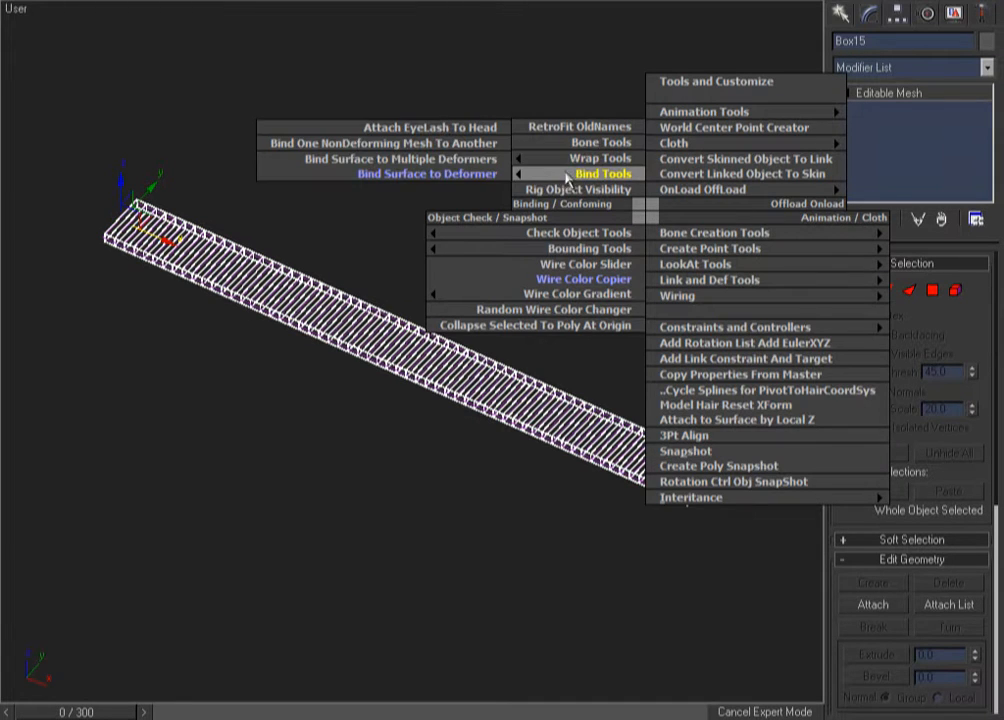
click(473, 177)
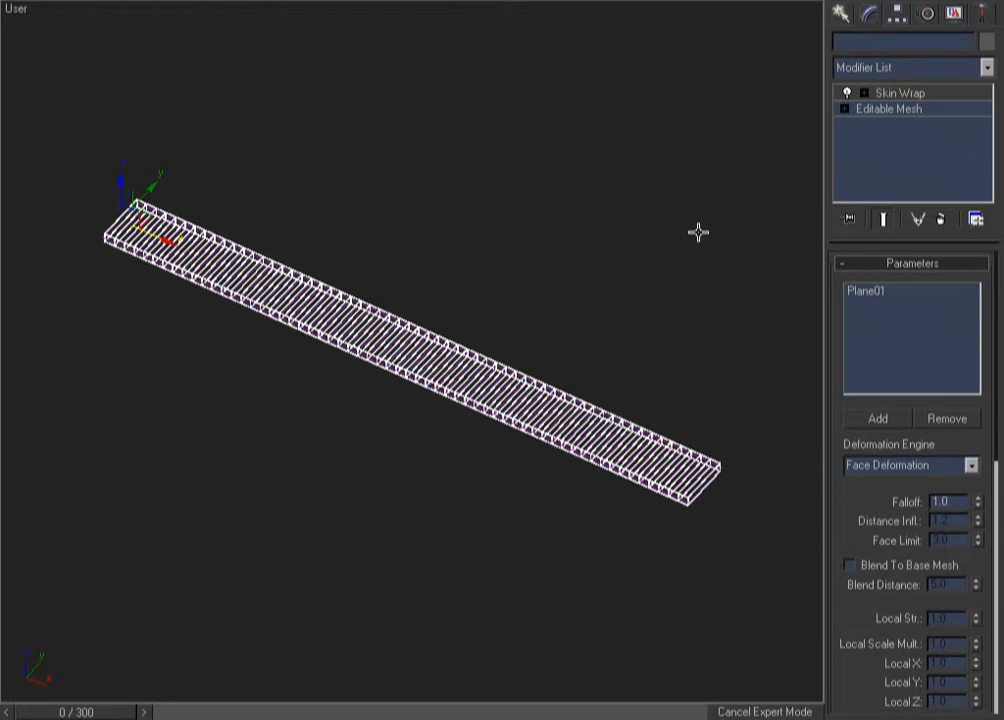
right_click(376, 225)
Exit isolation so the gun, tripod and helpers are shown again with the belt and plane.
click(630, 289)
key(F3)
click(630, 289)
key(F3)
key(t)
key(F3)
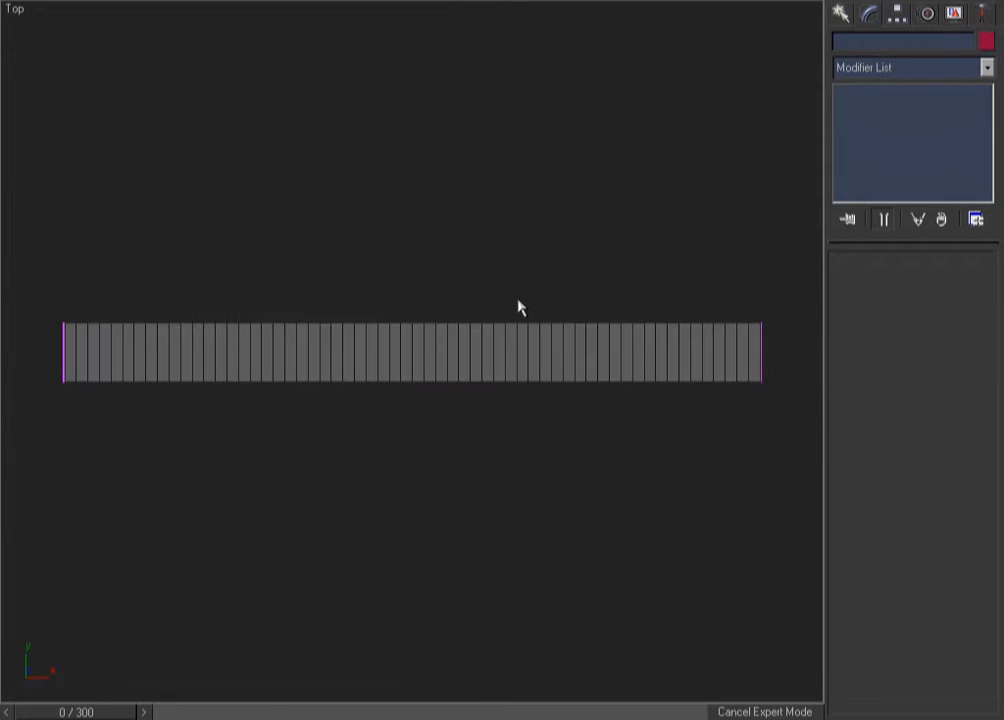
key(f)
key(ctrl+w)
drag(604, 166, 28, 511)
right_click(182, 400)
drag(589, 117, 575, 290)
alt+middle_drag(575, 290, 516, 336)
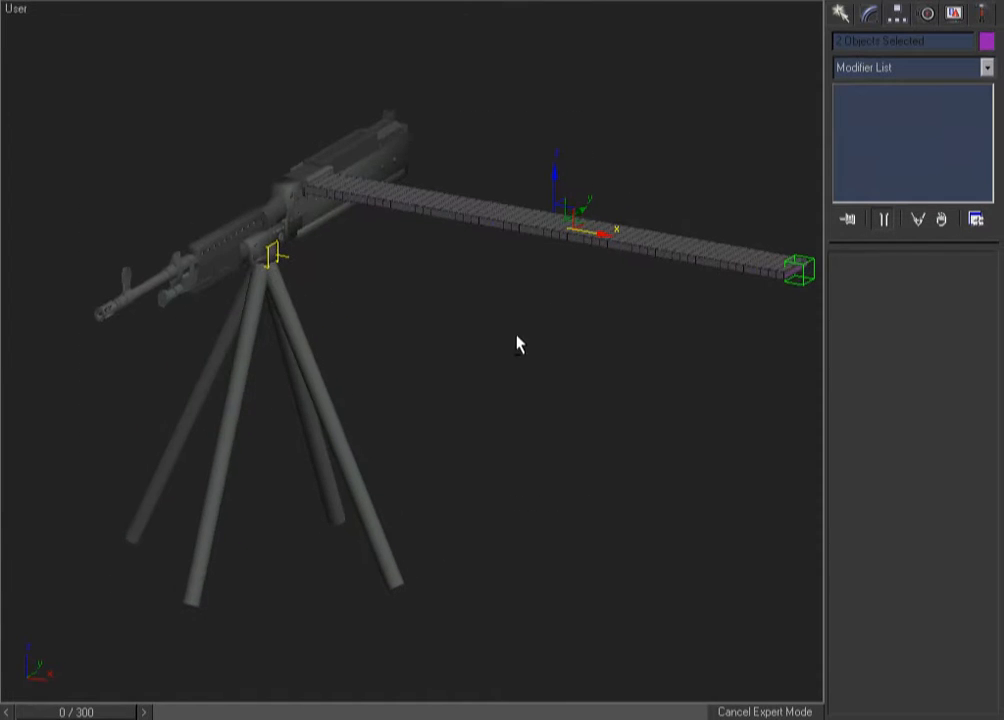
middle_drag(595, 311, 491, 325)
Select the plane together with the box helper at the belt's free end and the box helper on the tripod head.
click(609, 301)
key(F3)
key(ctrl+w)
drag(722, 240, 656, 296)
right_click(635, 304)
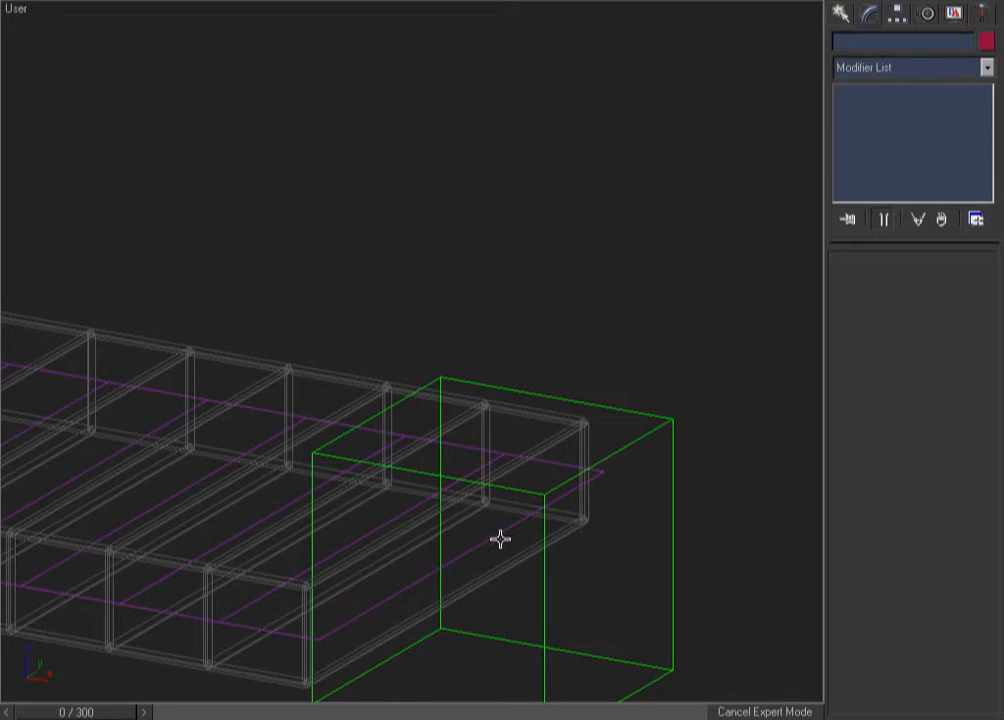
click(493, 536)
ctrl+click(673, 430)
key(shift+z)
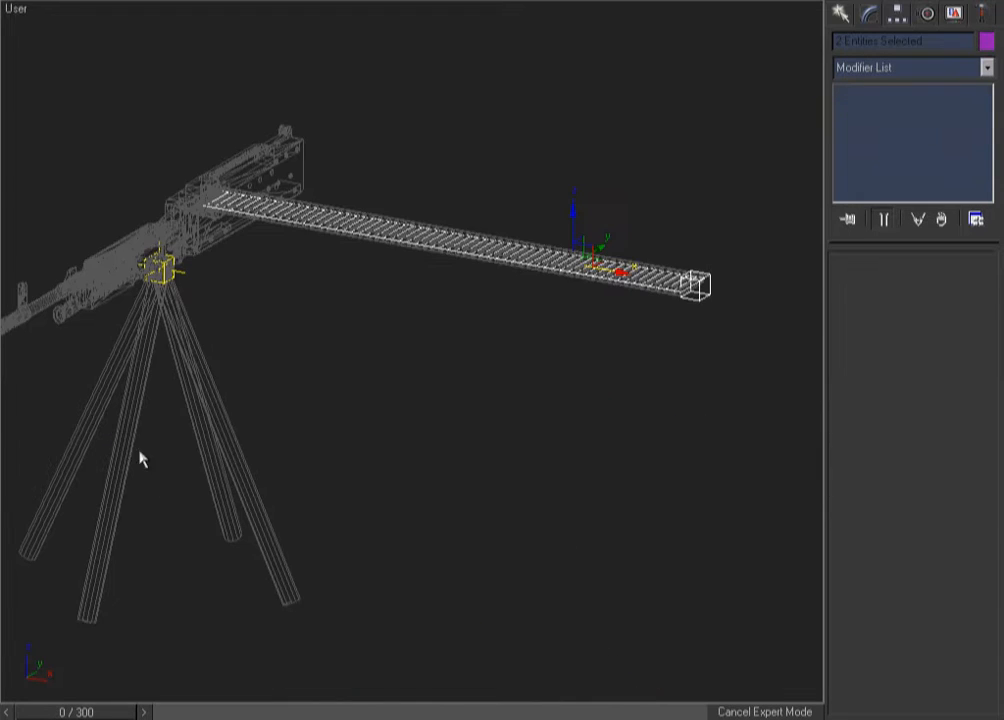
key(shift+z)
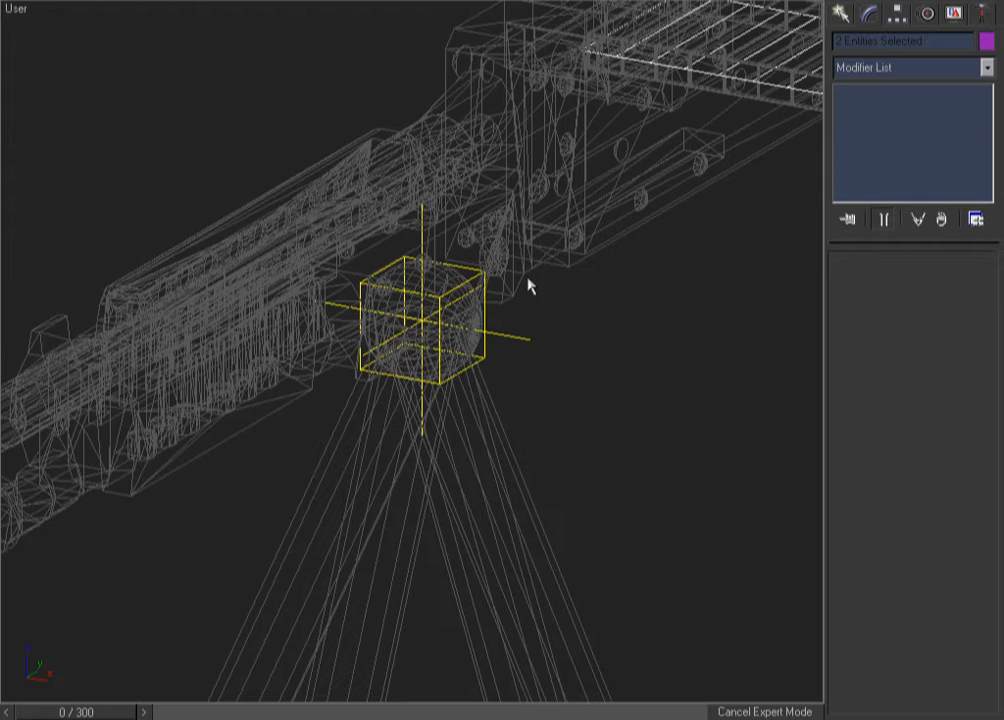
ctrl+click(489, 358)
key(alt+x)
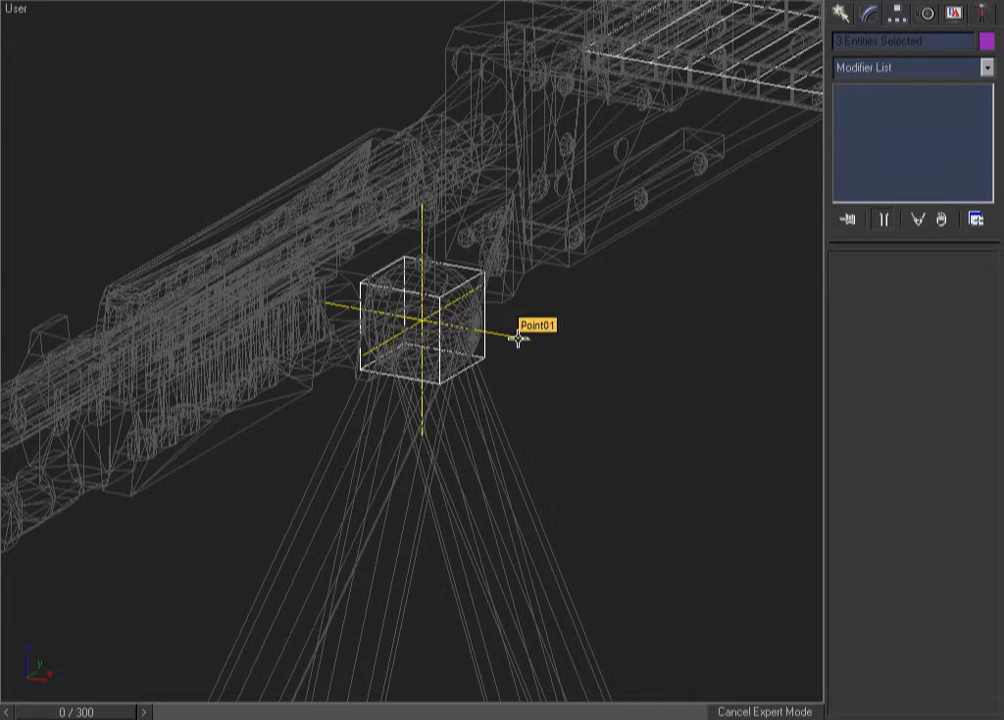
Isolate the plane and the two selected box helpers, and display them shaded.
scroll(468, 335, down, 3)
middle_drag(468, 335, 298, 359)
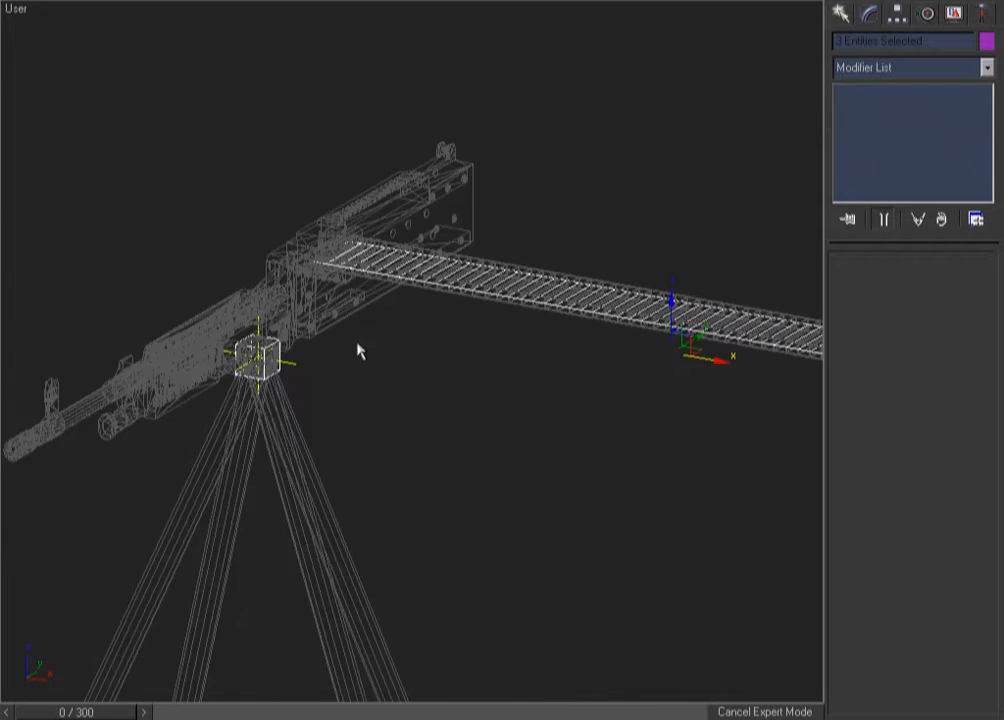
scroll(377, 336, down, 2)
middle_drag(377, 336, 308, 242)
drag(110, 705, 80, 708)
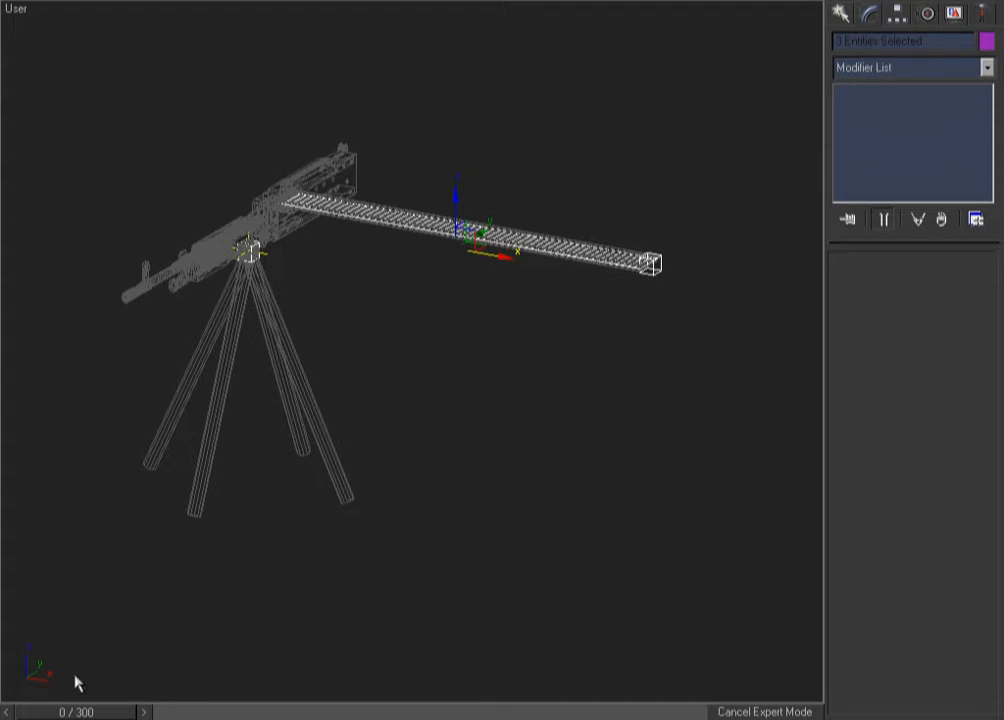
mouse_move(77, 712)
mouse_down()
mouse_move(450, 697)
mouse_move(70, 710)
mouse_up()
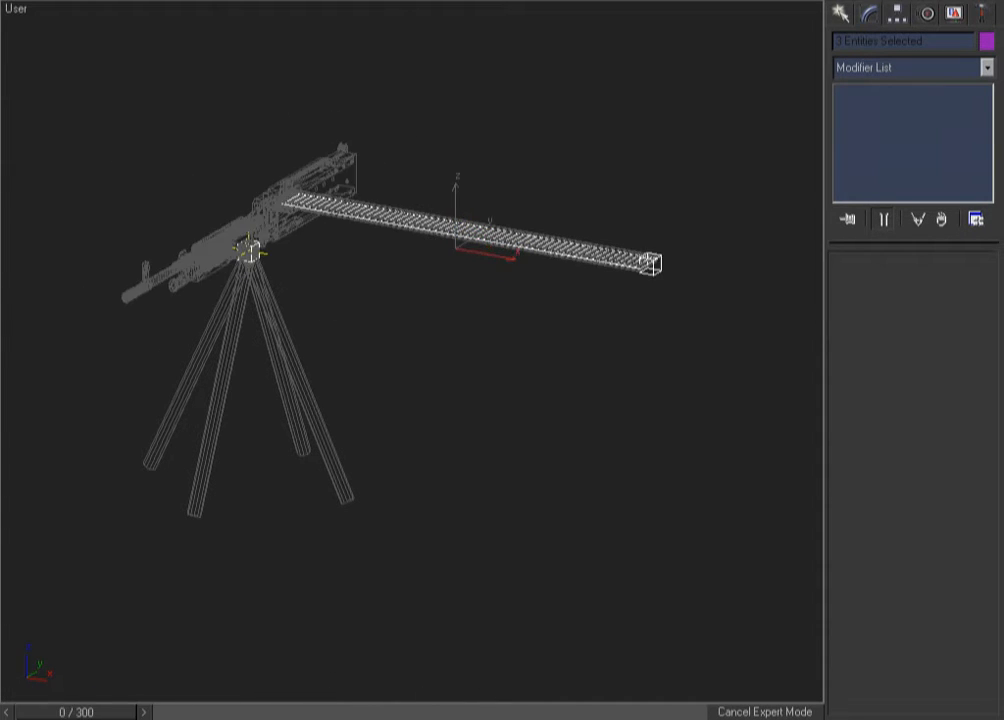
key(alt+q)
key(alt+q)
key(F3)
key(alt+q)
click(440, 313)
Apply Skin with initial settings to the plane, adding Point02 and Point03 as bones.
click(350, 214)
right_click(363, 296)
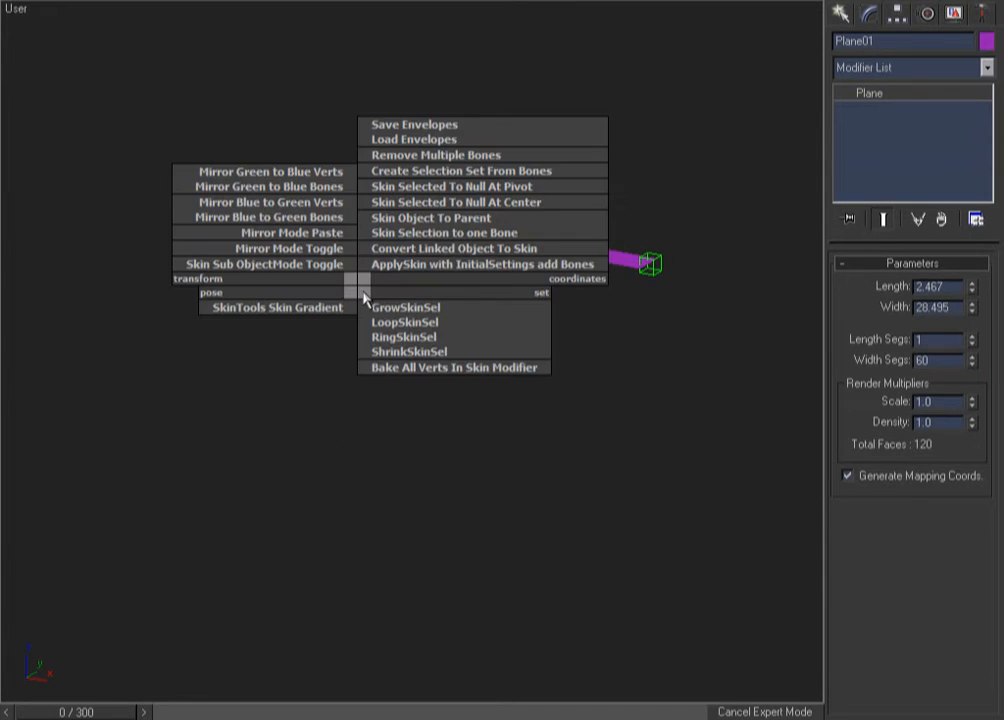
click(395, 271)
drag(326, 165, 321, 176)
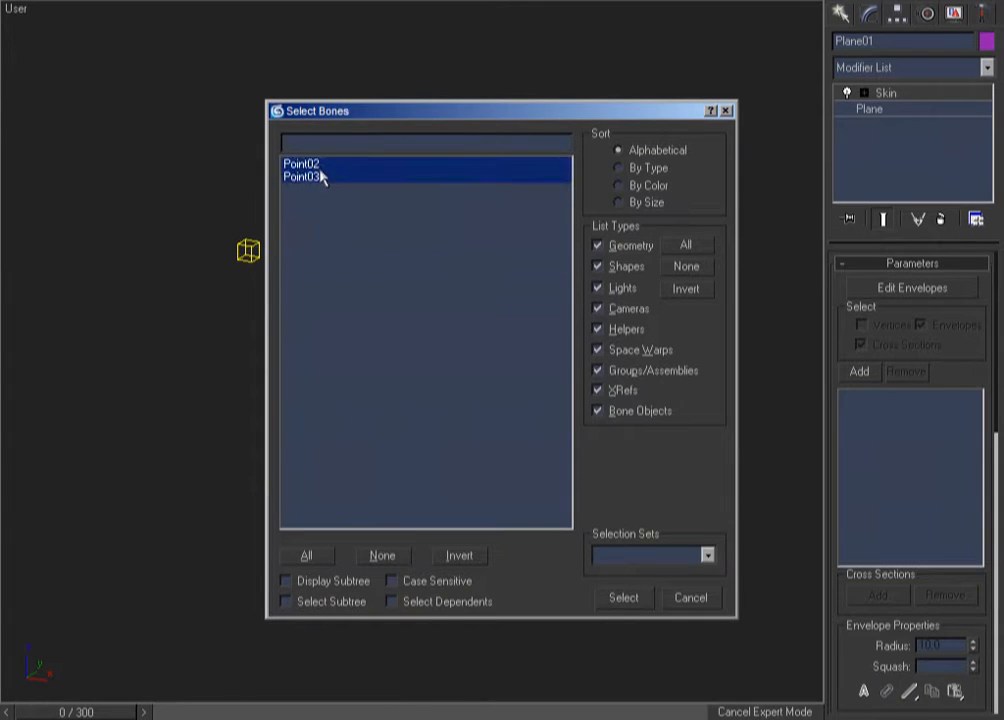
click(632, 600)
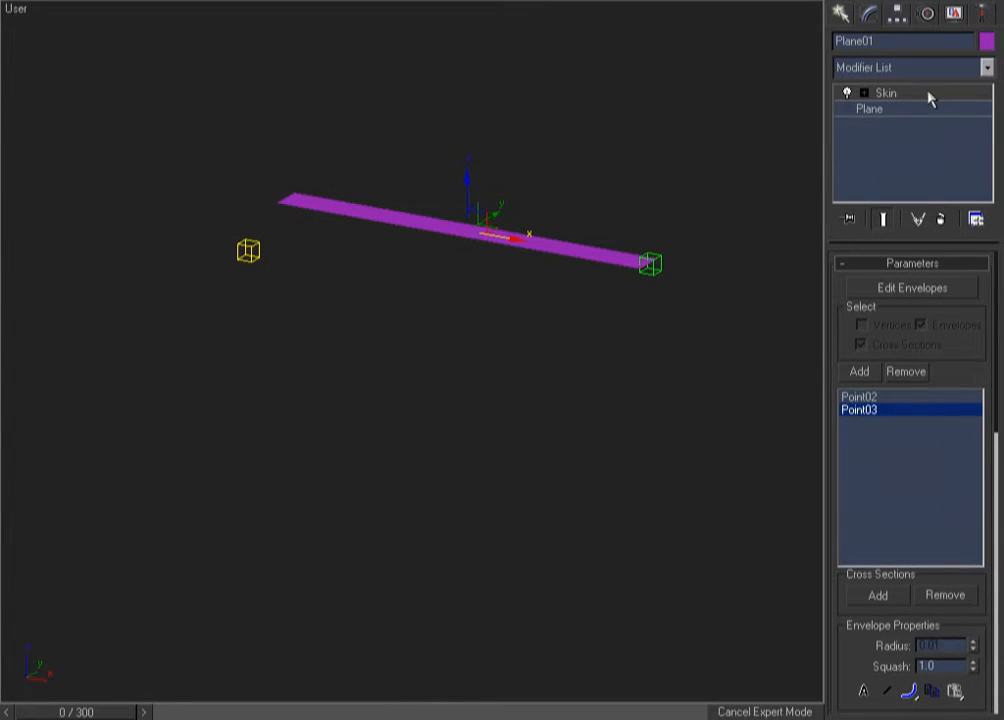
Start editing the plane's Skin envelopes from the top view with bone Point02 active and vertex selection enabled.
key(t)
key(F3)
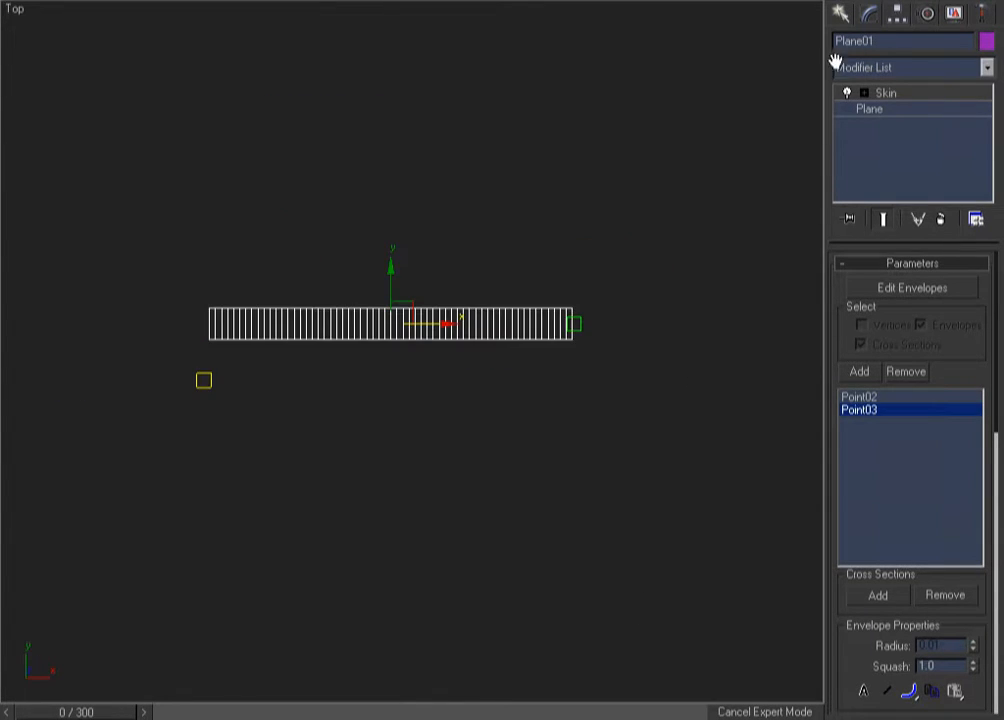
click(886, 92)
click(205, 381)
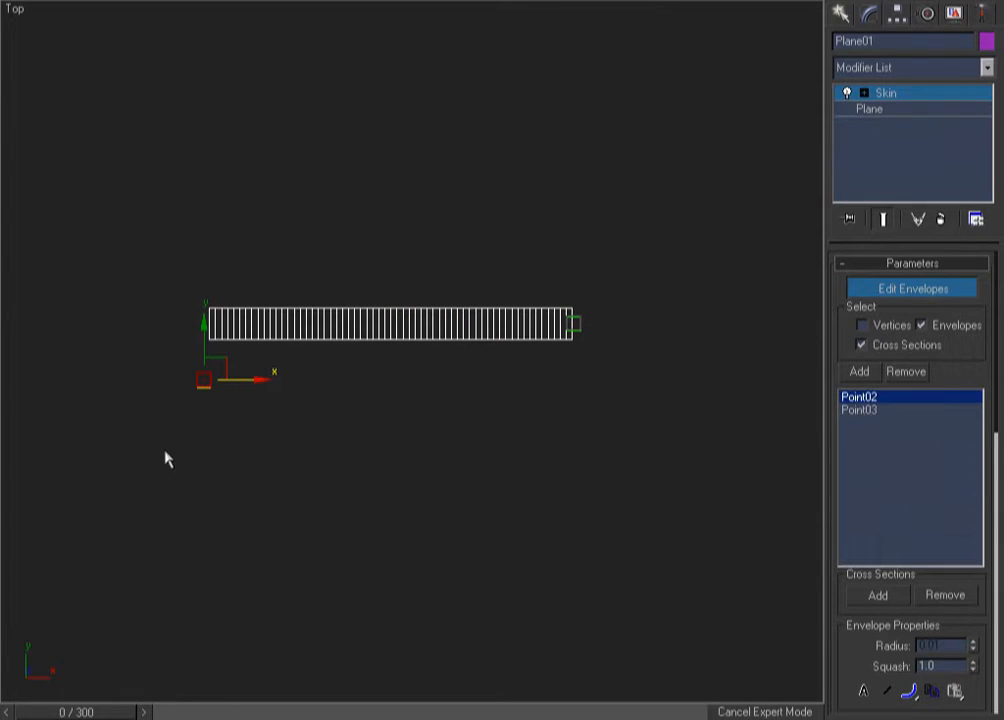
drag(185, 286, 224, 374)
click(851, 332)
Weight all of the plane's vertices to Point02 with an absolute effect of 1.
scroll(412, 374, up, 2)
drag(31, 213, 175, 349)
scroll(855, 625, down, 5)
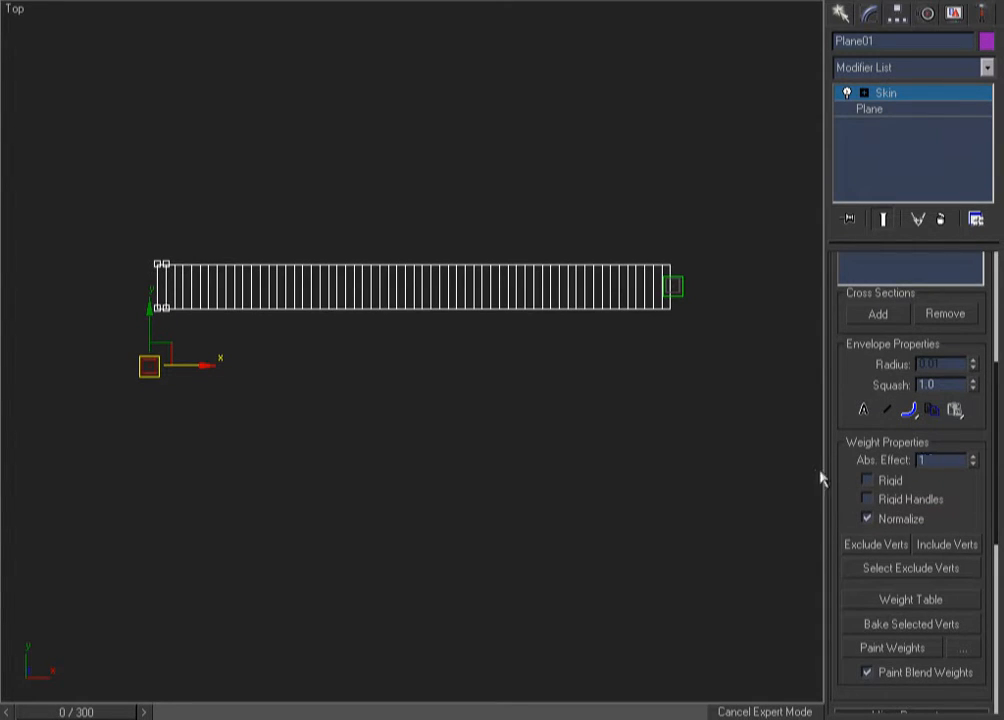
drag(78, 193, 766, 338)
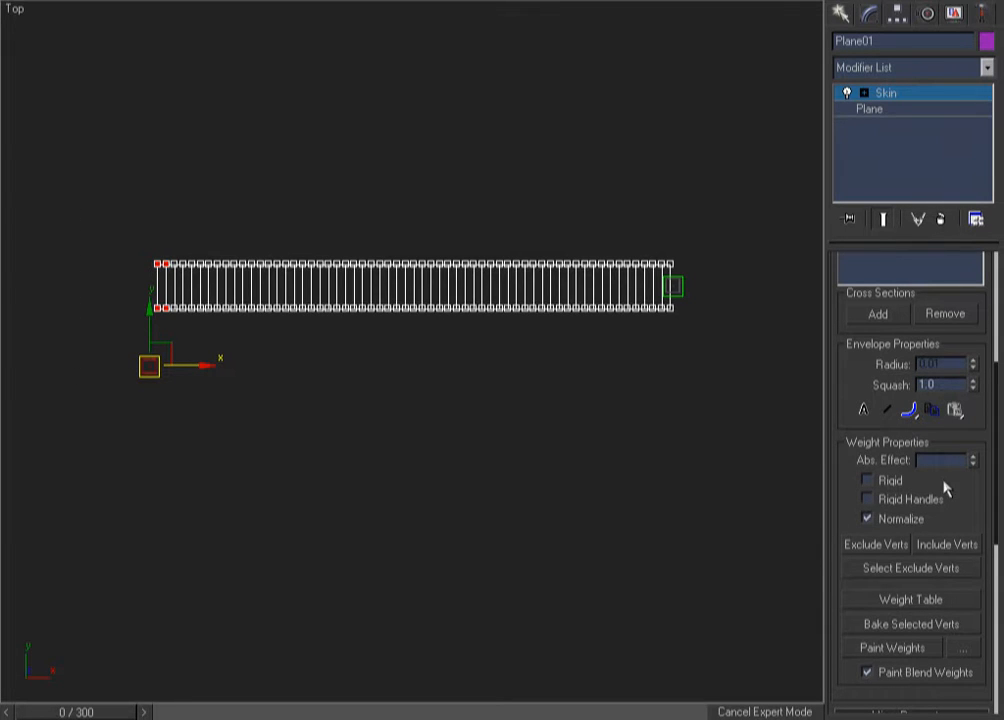
text(1)
key(Return)
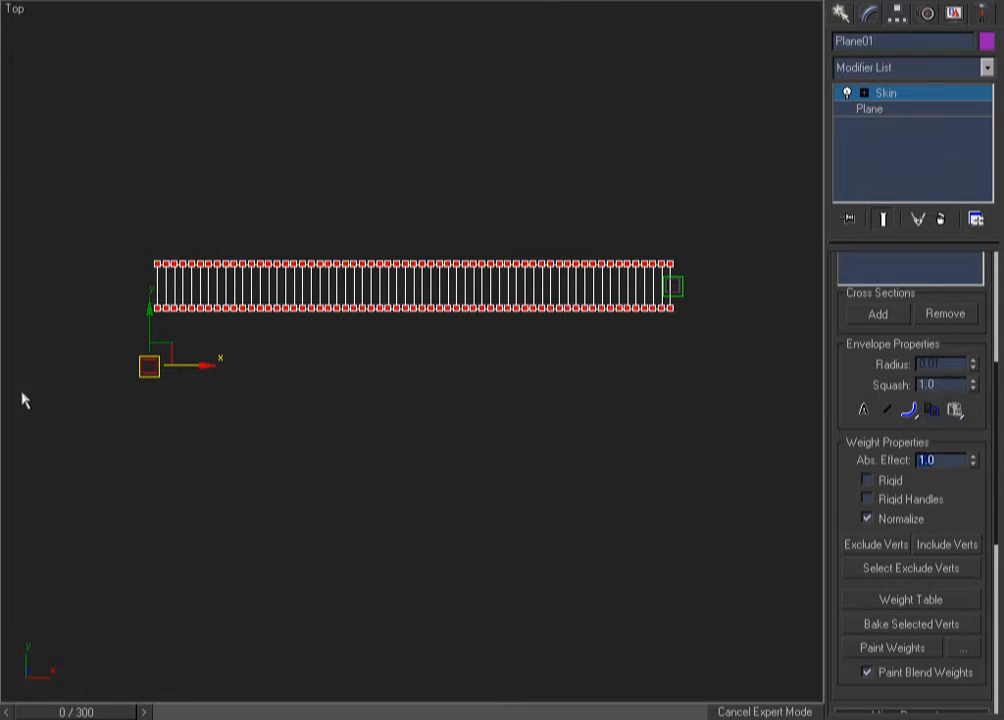
Weight the four vertices at the plane's free end to Point03 with an absolute effect of 1, and finish envelope editing.
click(524, 380)
click(673, 287)
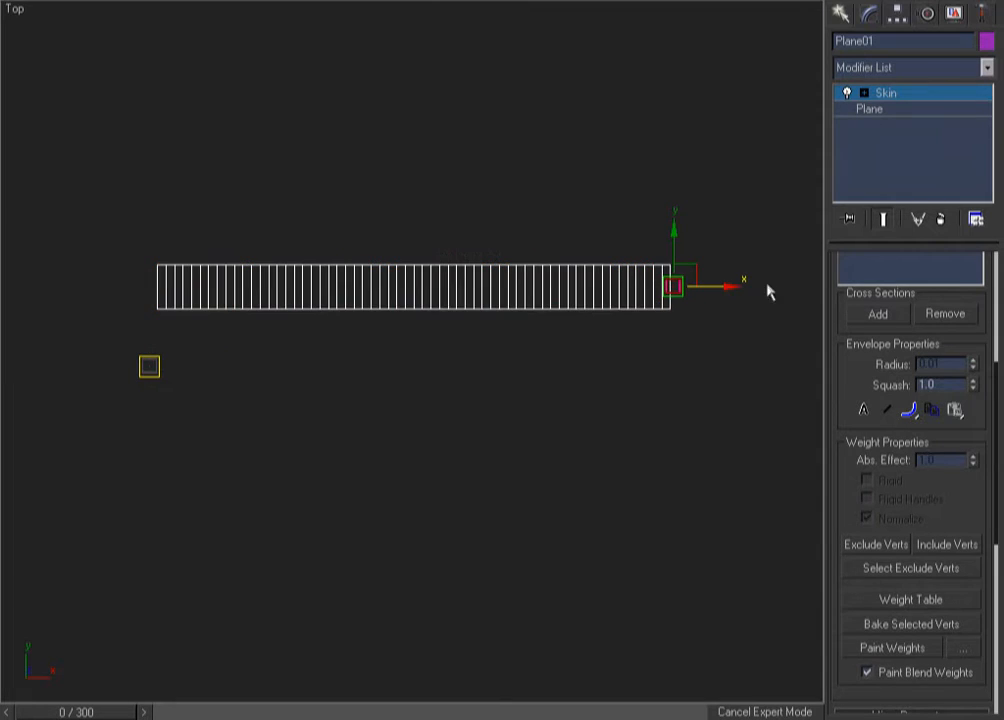
drag(711, 208, 657, 365)
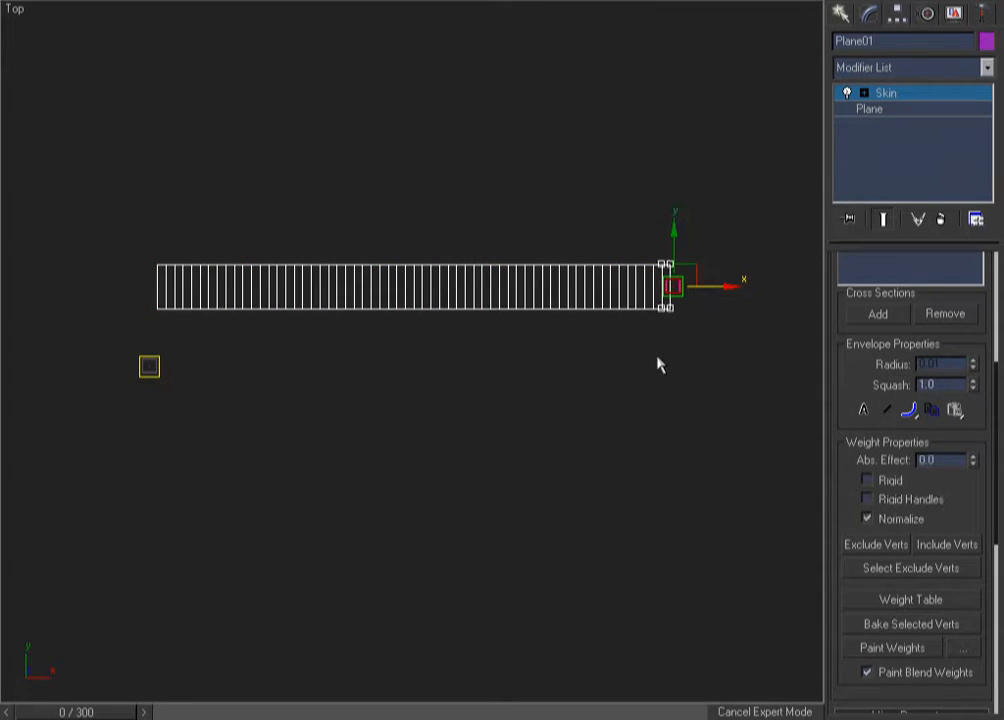
drag(717, 217, 650, 347)
drag(733, 217, 658, 353)
drag(945, 460, 797, 460)
click(911, 92)
Exit isolation and show the whole gun with its belt in an angled view.
click(632, 177)
key(f)
key(z)
alt+middle_drag(363, 446, 563, 268)
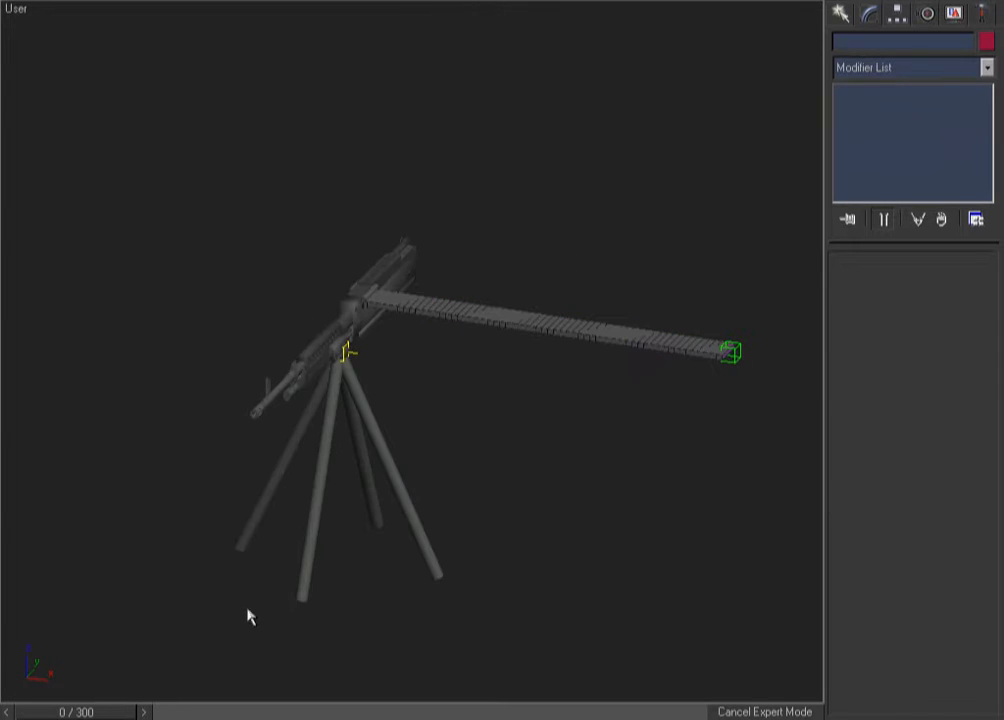
Scrub the animation and examine the belt and its skinned plane in shaded and wireframe angled and top views.
drag(84, 708, 5, 692)
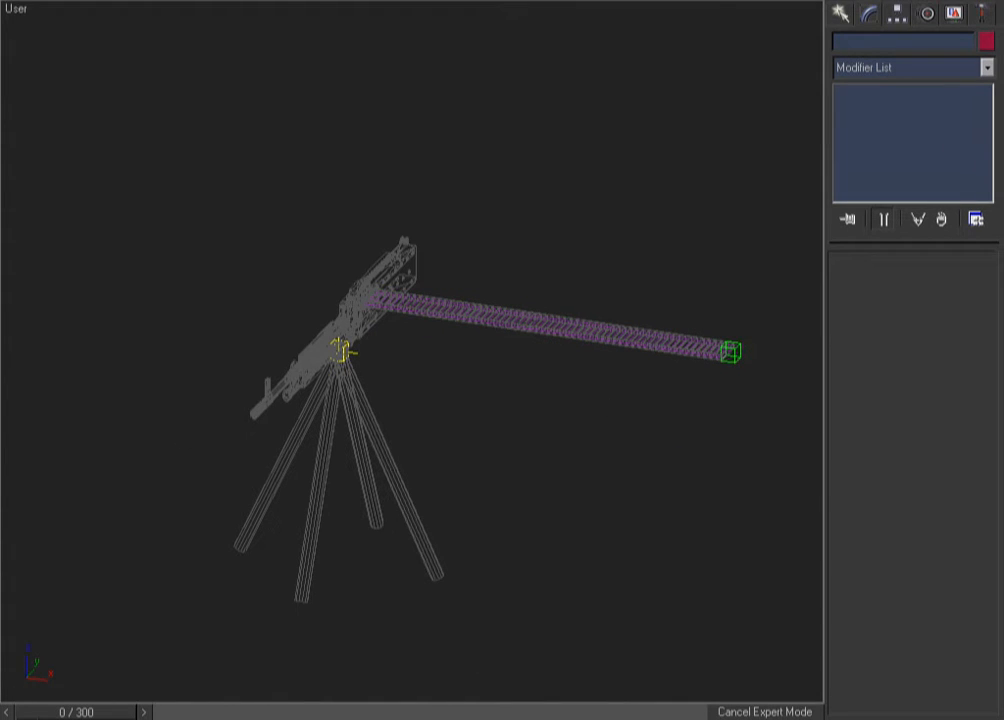
drag(60, 712, 60, 650)
key(F3)
key(F3)
key(t)
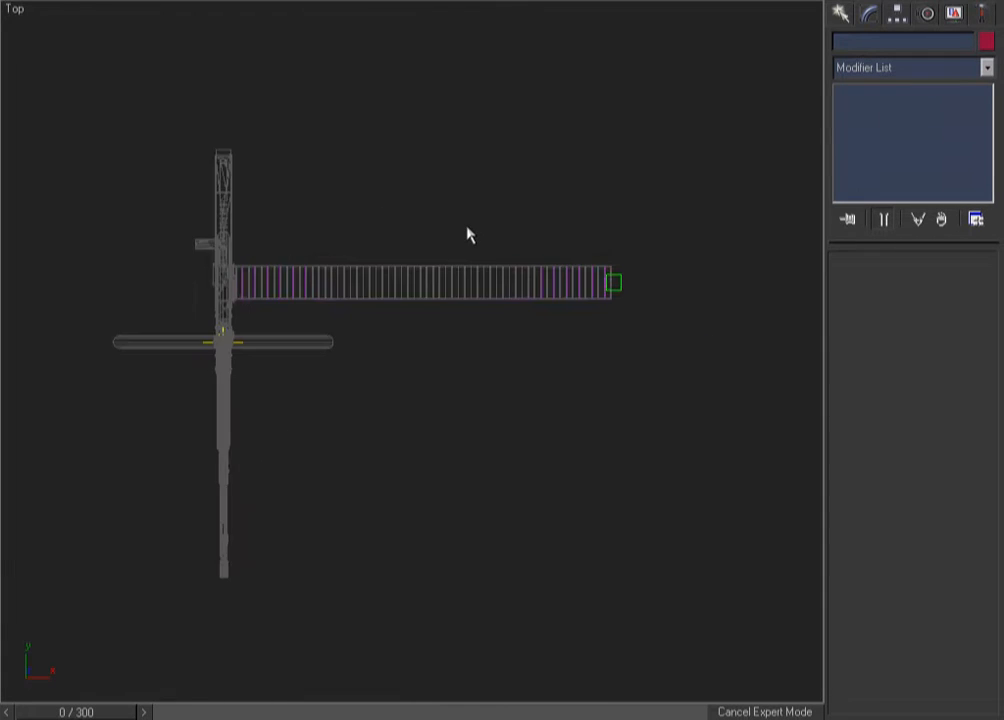
key(F3)
drag(545, 205, 447, 349)
key(F3)
alt+middle_drag(561, 441, 443, 236)
Select the plane inside the ammunition belt and add Mesh Select and Cloth modifiers above its Skin modifier.
click(582, 272)
key(ctrl+w)
drag(588, 277, 484, 430)
right_click(493, 412)
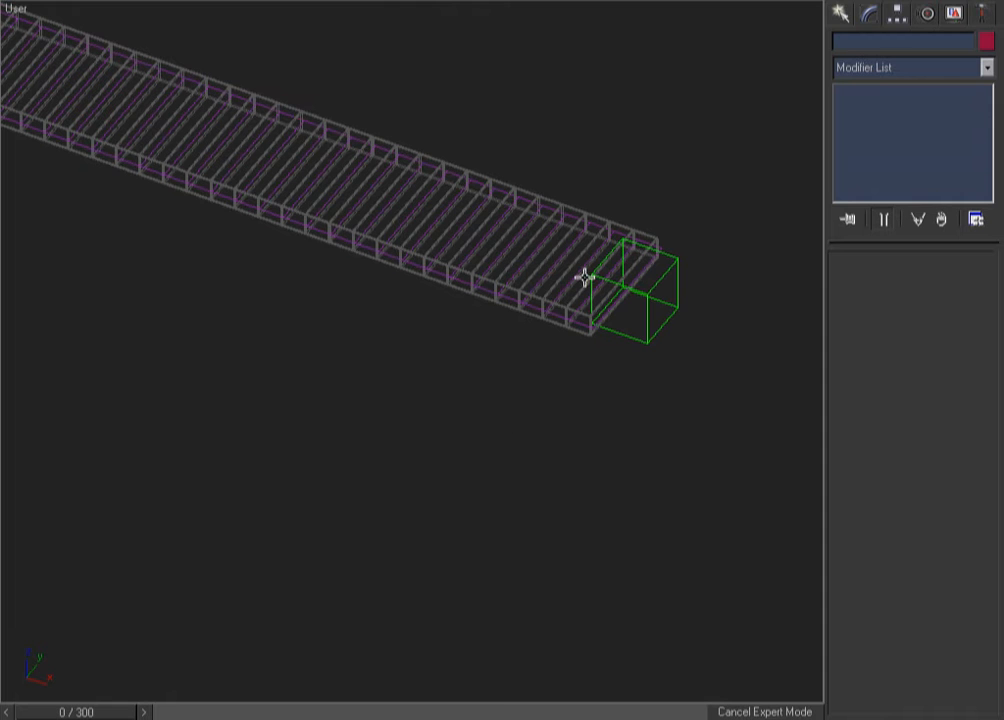
click(576, 327)
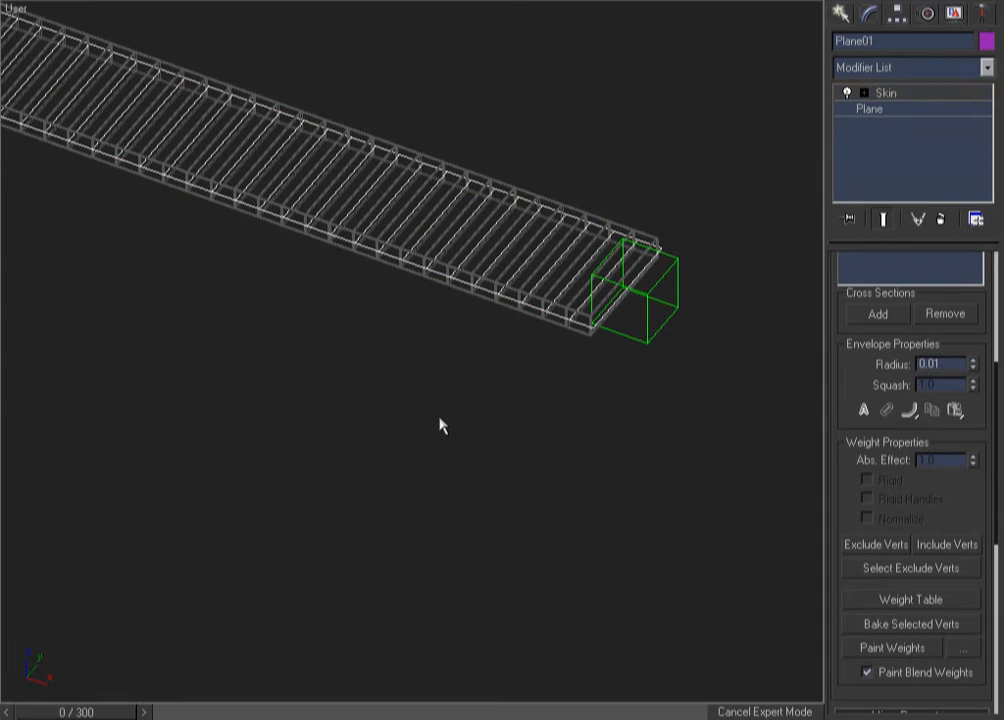
scroll(381, 412, down, 4)
right_click(593, 277)
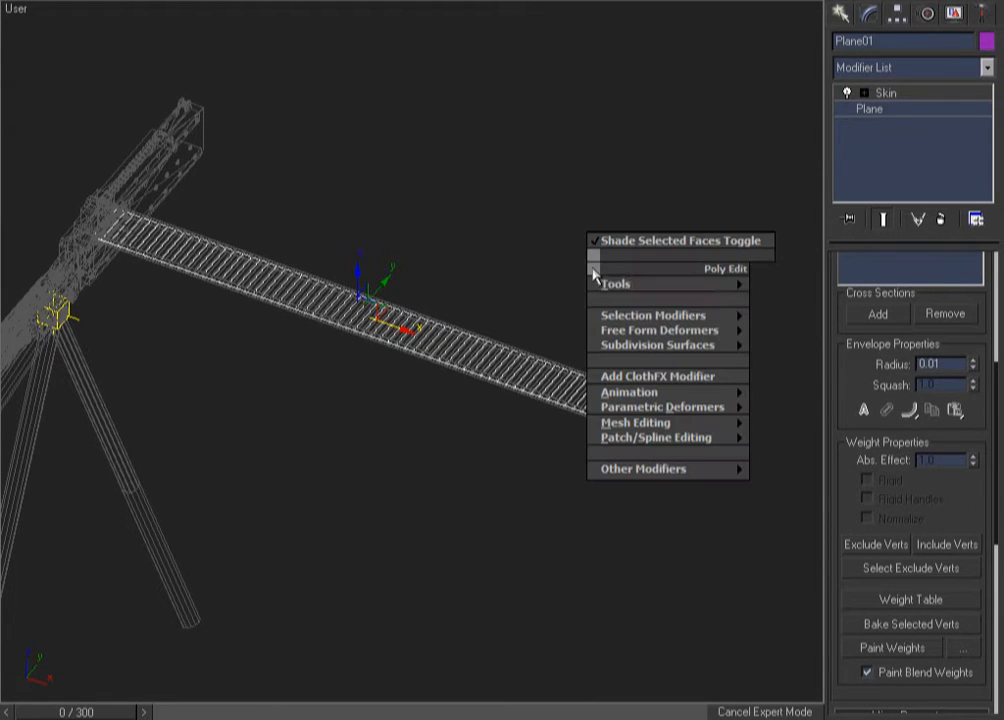
mouse_move(640, 315)
click(805, 315)
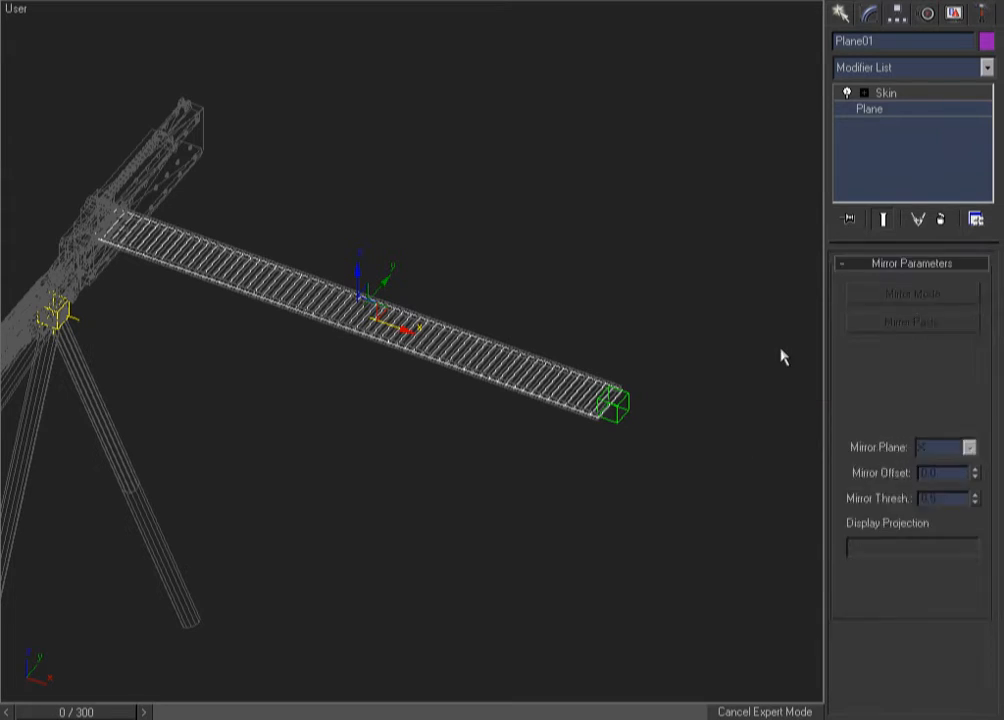
right_click(392, 178)
click(491, 290)
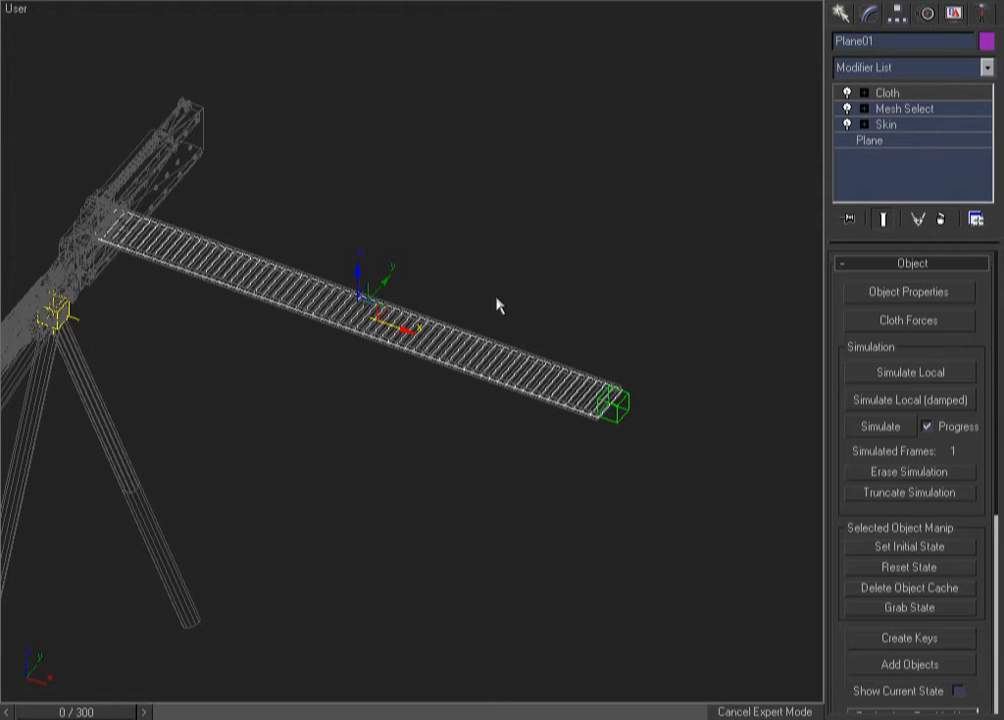
Reselect the plane at the belt's free end and turn off Renderable in its general object properties.
middle_drag(494, 265, 634, 258)
alt+middle_drag(457, 405, 437, 358)
click(437, 358)
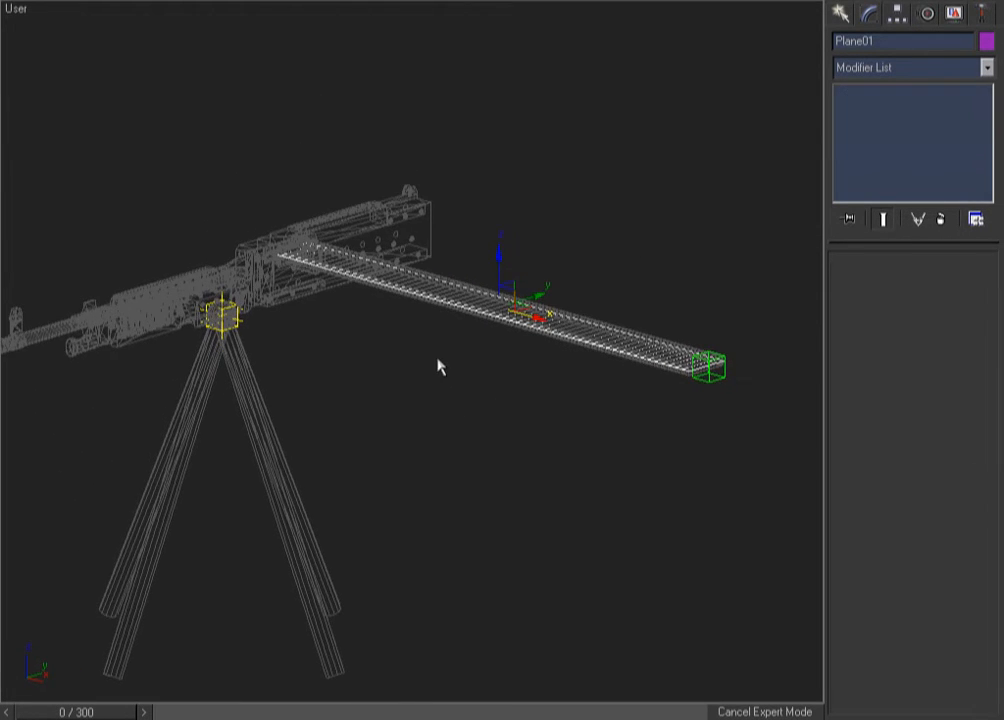
drag(598, 223, 531, 343)
key(F3)
click(670, 199)
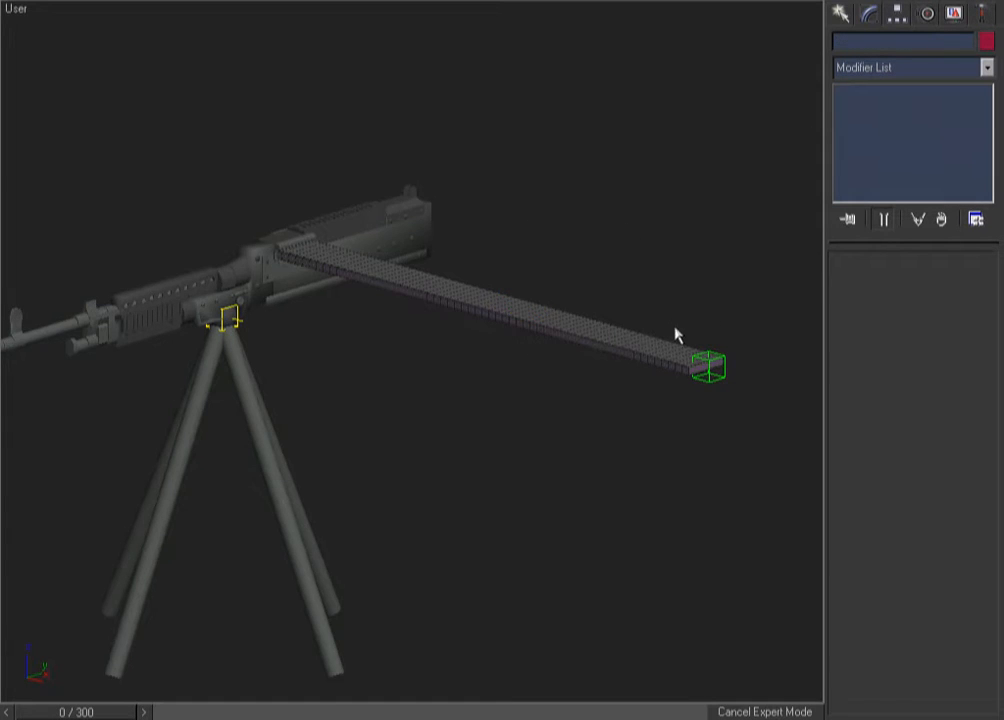
key(ctrl+w)
drag(728, 277, 629, 399)
key(F3)
click(560, 522)
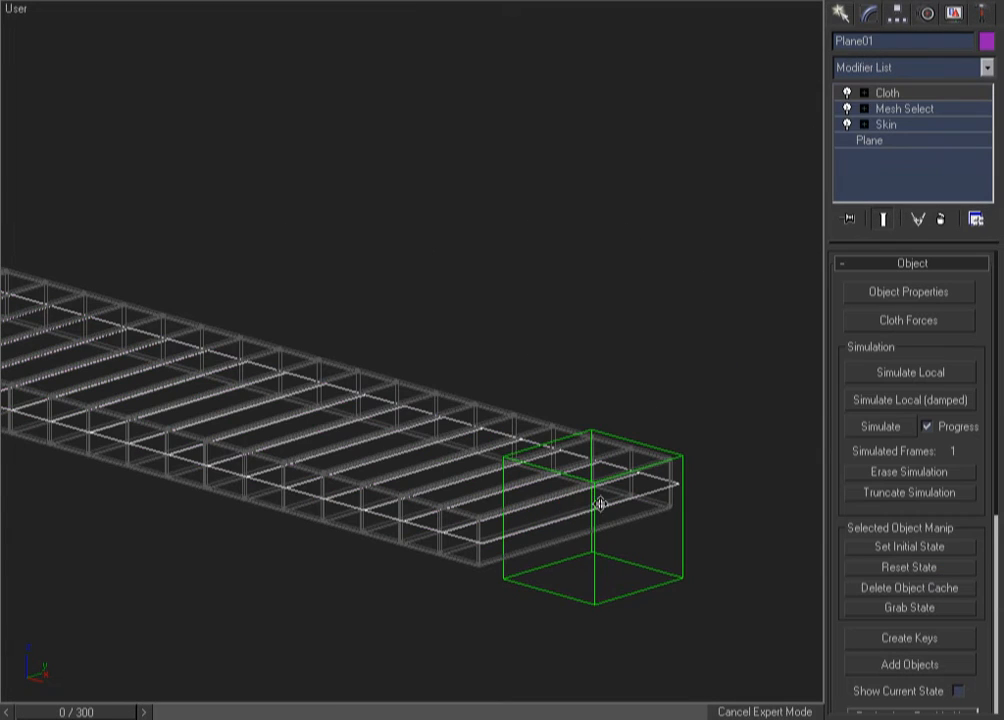
key(shift+z)
key(F3)
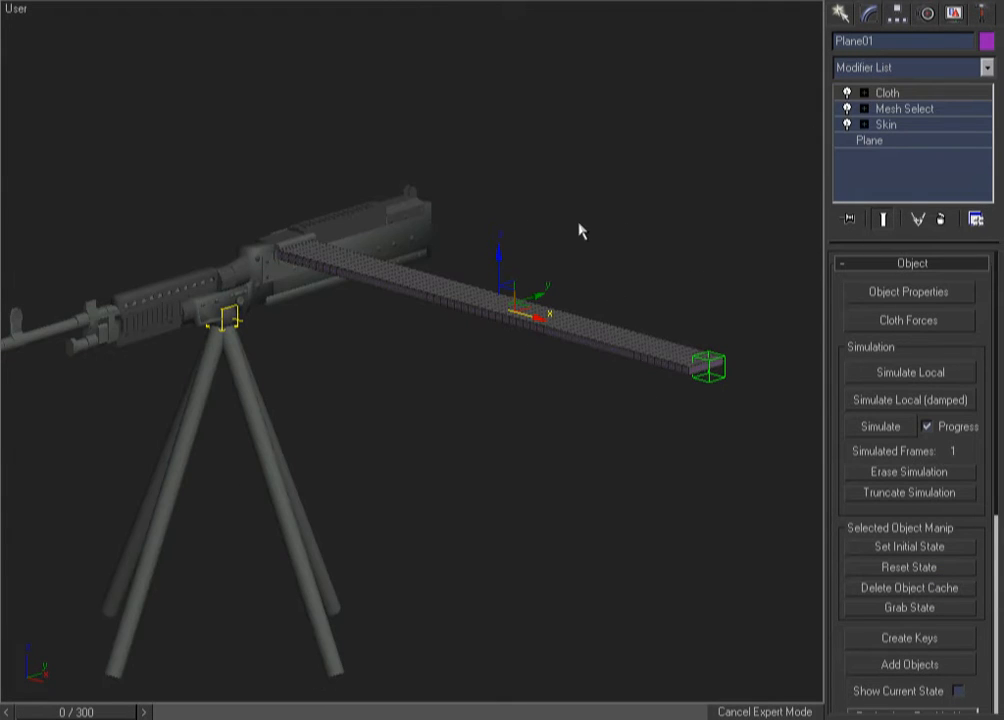
right_click(456, 198)
click(506, 278)
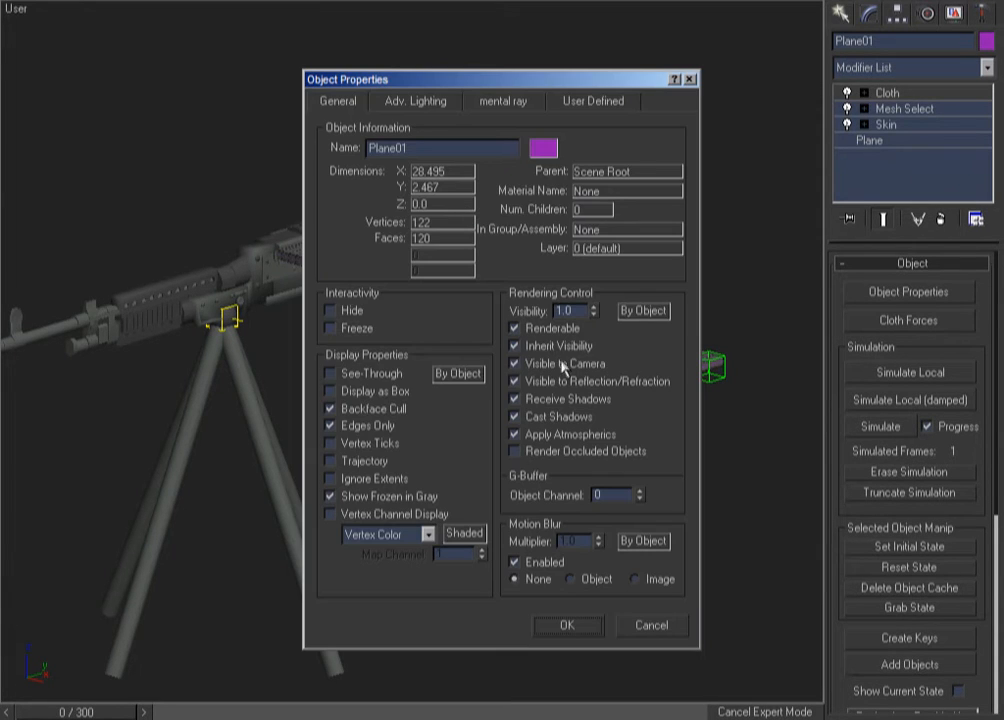
click(515, 328)
click(565, 627)
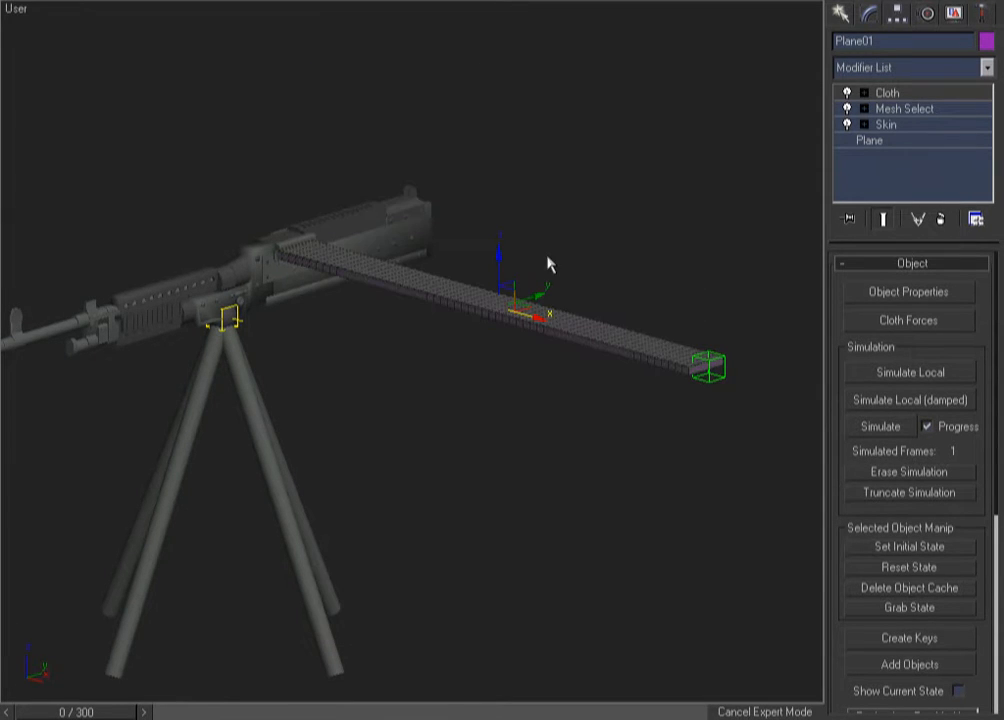
Define Plane01 as a Cloth object in the cloth simulation using the AmmoBelt preset.
middle_drag(389, 402, 448, 292)
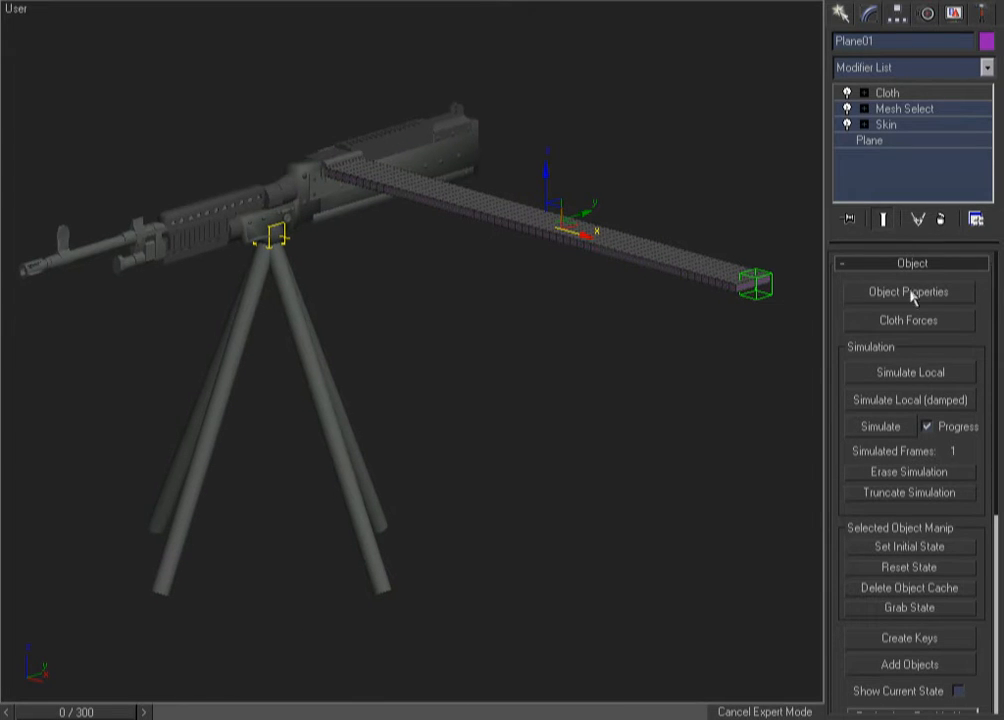
click(917, 299)
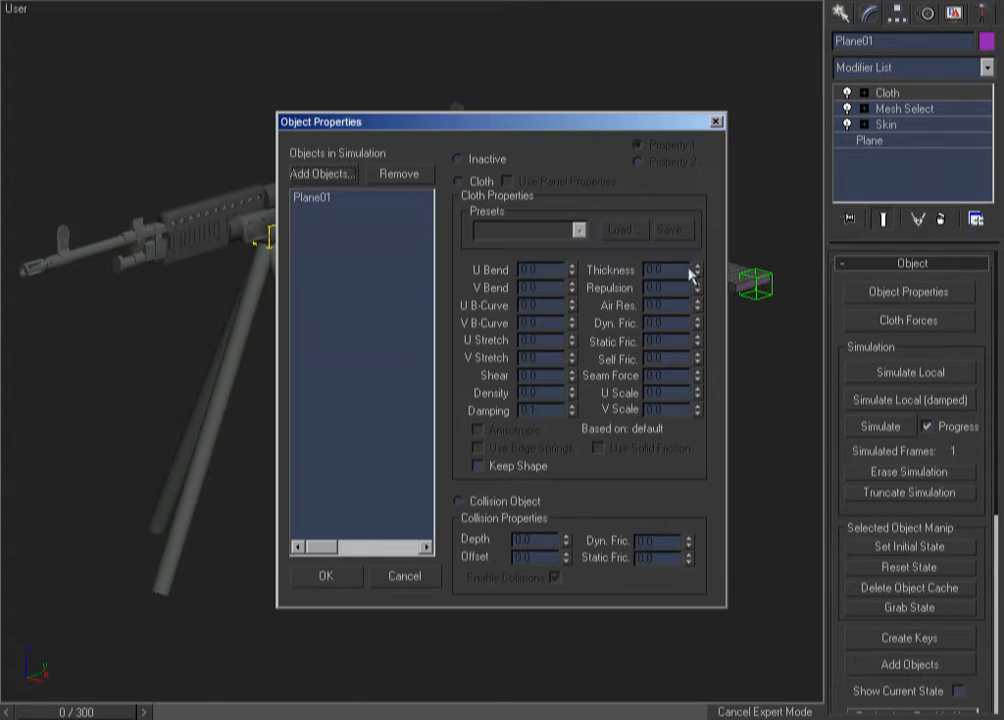
click(310, 199)
click(460, 182)
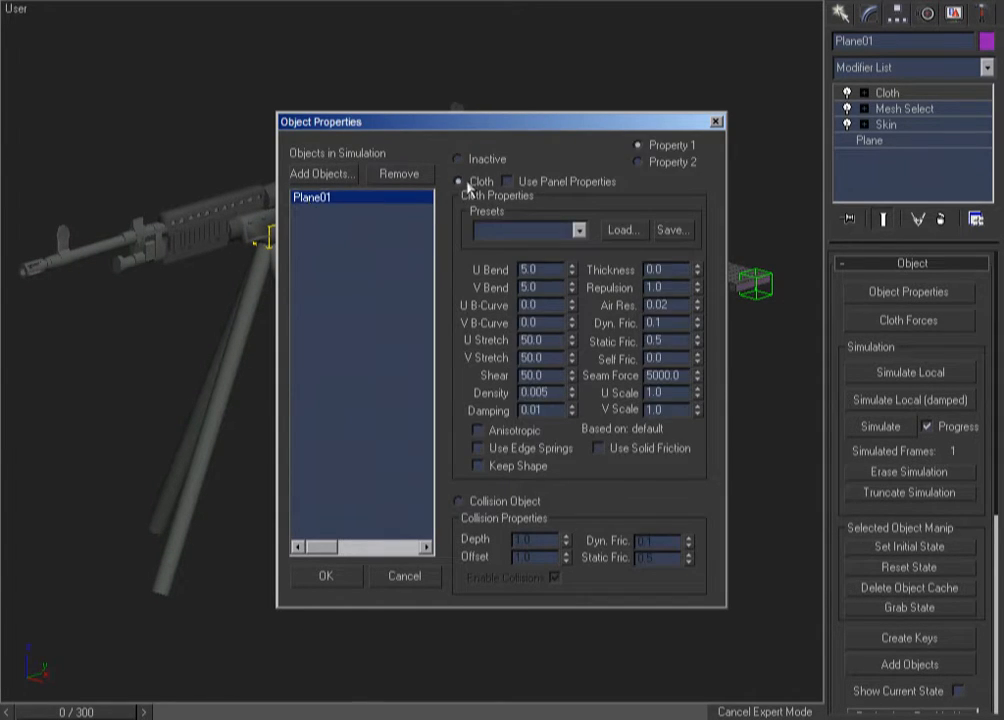
click(579, 231)
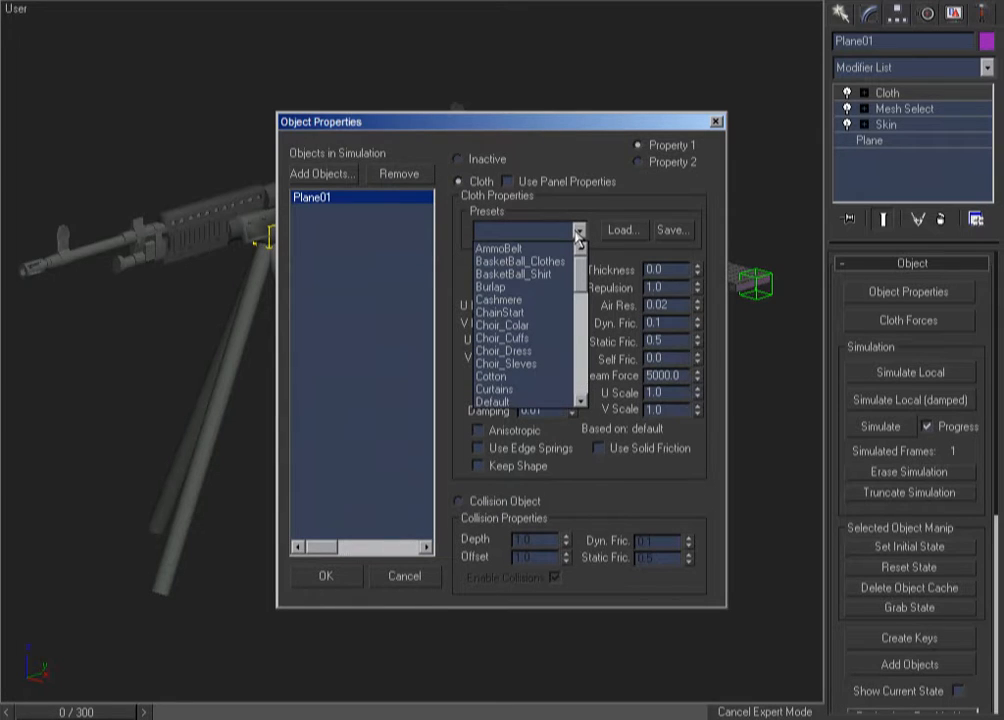
click(522, 249)
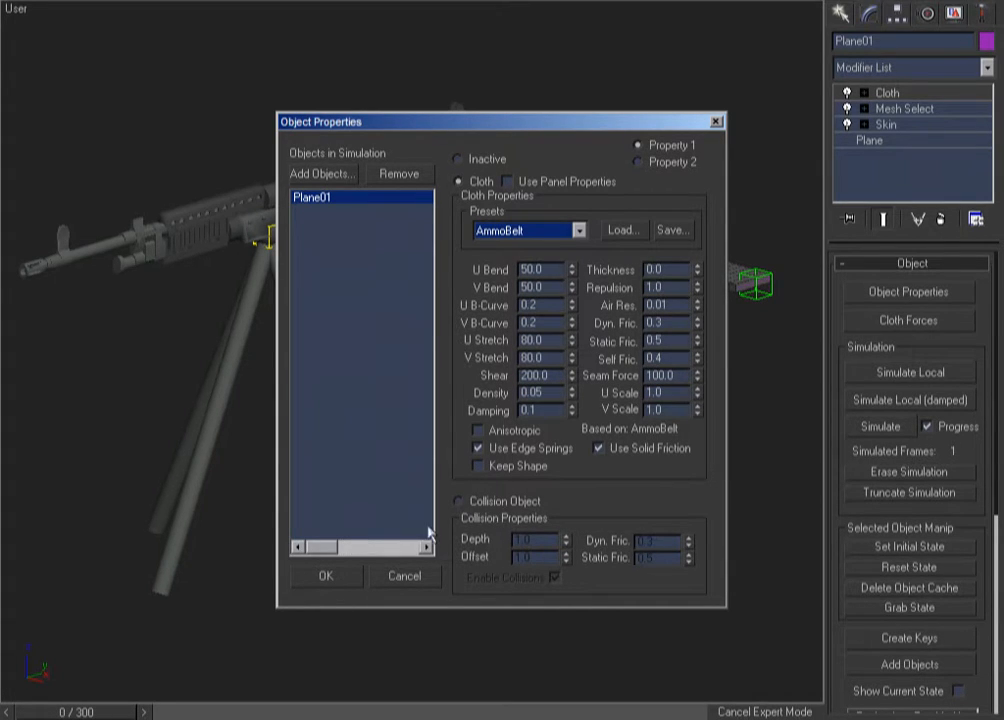
click(318, 580)
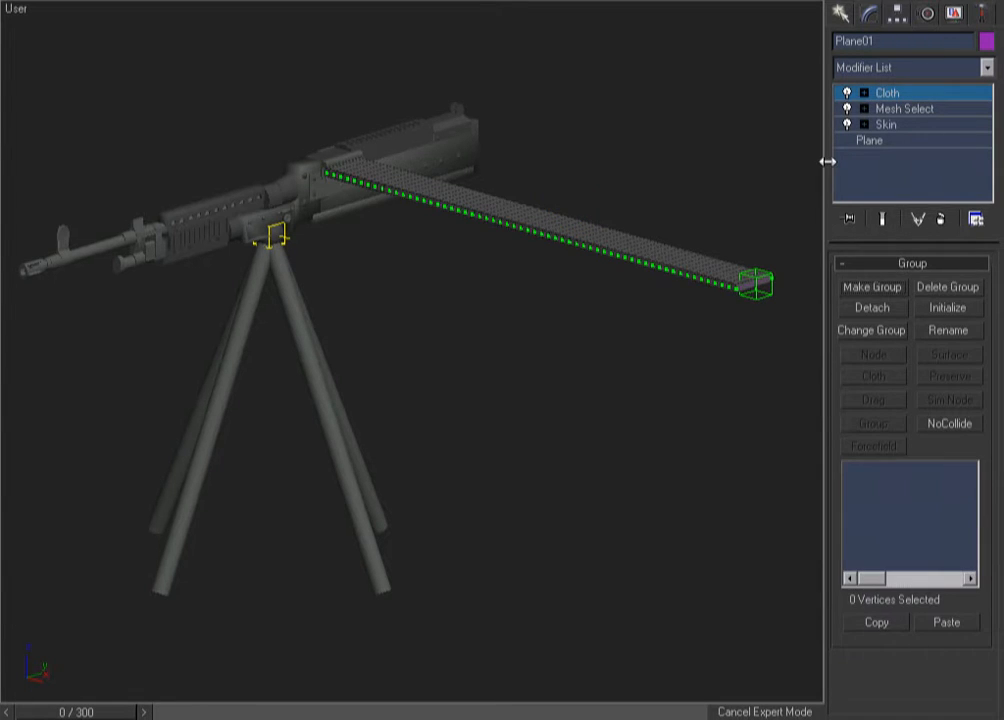
Widen the command panel and select the plane's six vertices at the gun end and four at the free end for a cloth group.
drag(827, 161, 783, 179)
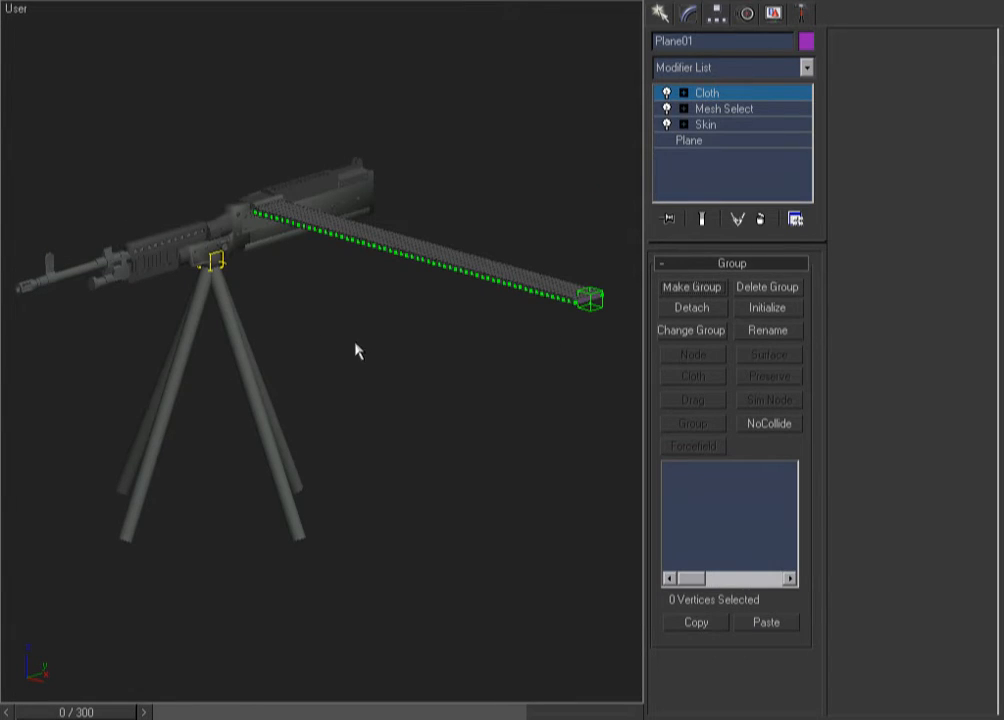
key(t)
key(ctrl+w)
drag(522, 258, 433, 343)
drag(386, 180, 305, 522)
scroll(220, 535, down, 3)
middle_drag(220, 535, 930, 423)
scroll(930, 423, down, 2)
key(ctrl+w)
drag(376, 246, 152, 482)
right_click(152, 482)
drag(78, 122, 389, 484)
scroll(389, 484, down, 3)
middle_drag(389, 484, 6, 420)
middle_drag(398, 404, 161, 381)
scroll(466, 406, down, 2)
middle_drag(466, 406, 200, 426)
key(ctrl+w)
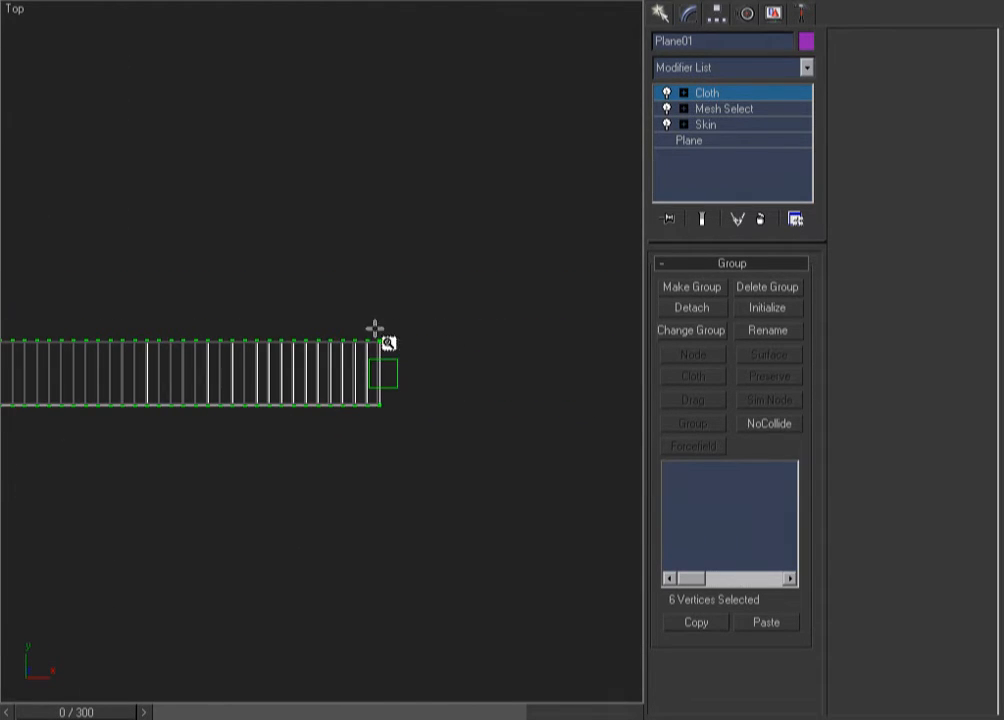
drag(399, 287, 240, 512)
ctrl+drag(554, 108, 444, 442)
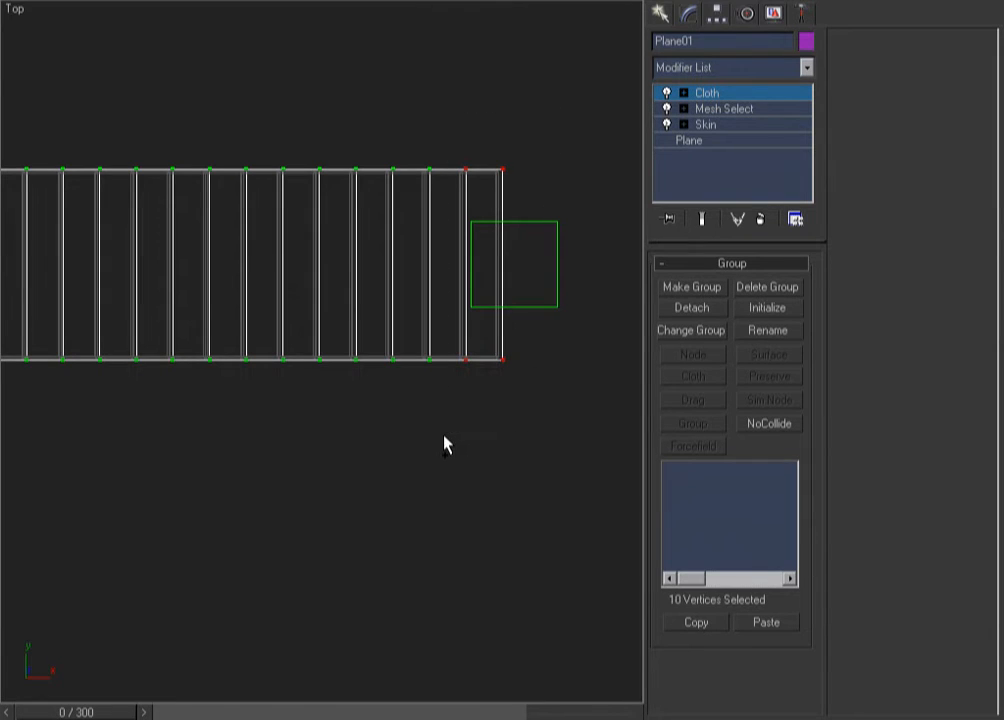
Make a cloth group named Pin from the selected end vertices and set its constraint to Preserve.
key(f)
mouse_move(288, 410)
alt+middle_down()
mouse_move(325, 384)
mouse_move(295, 405)
alt+middle_up()
click(700, 290)
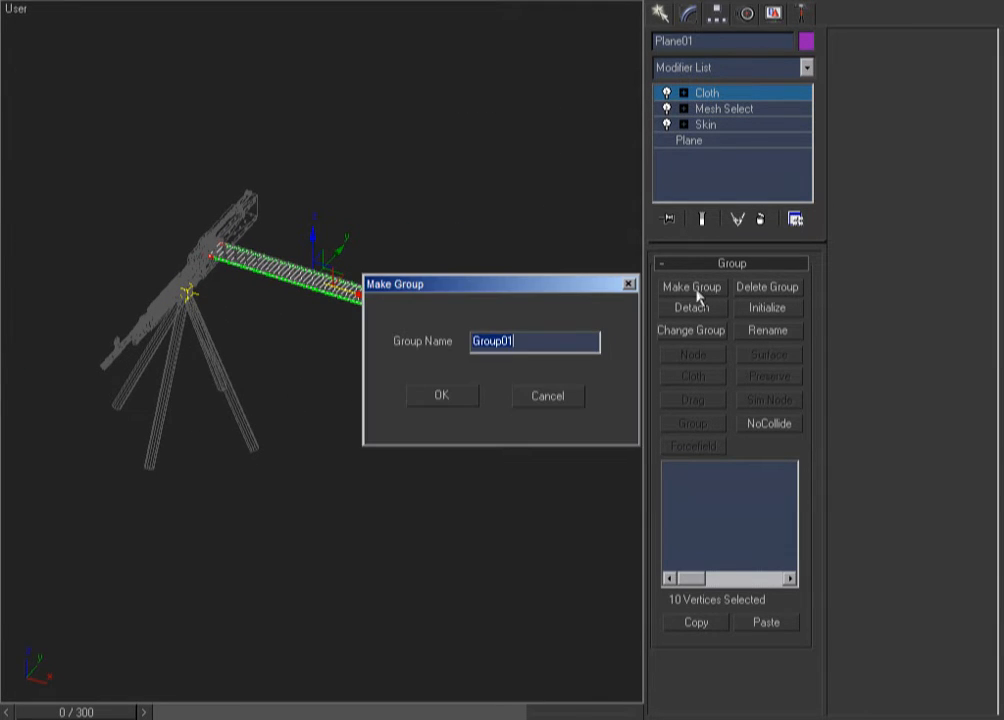
text(Pin)
click(443, 396)
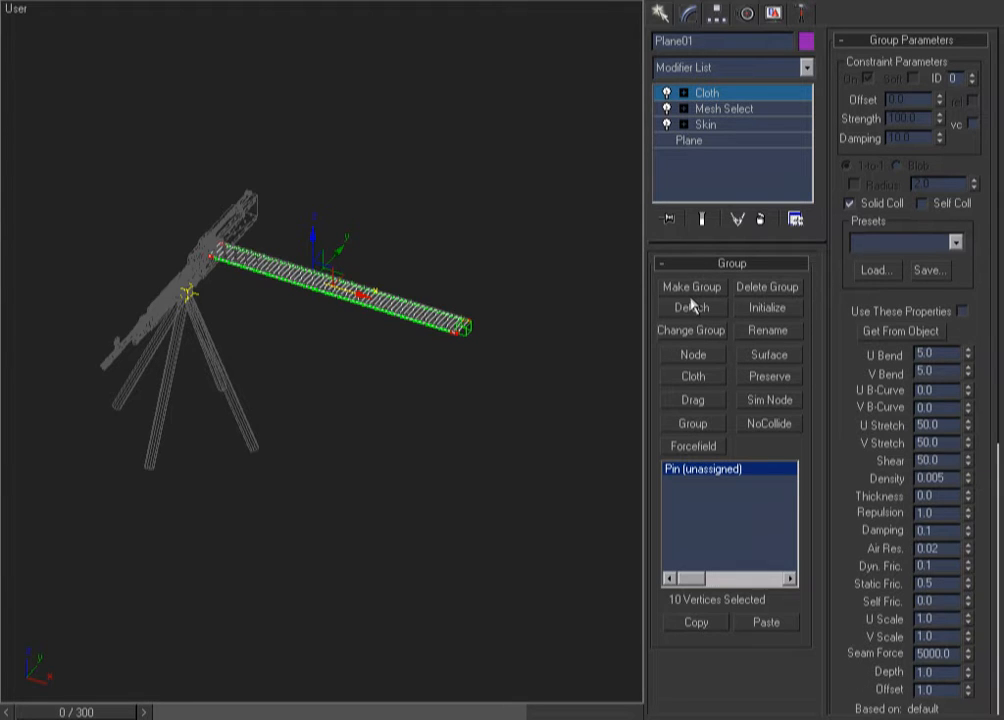
click(769, 377)
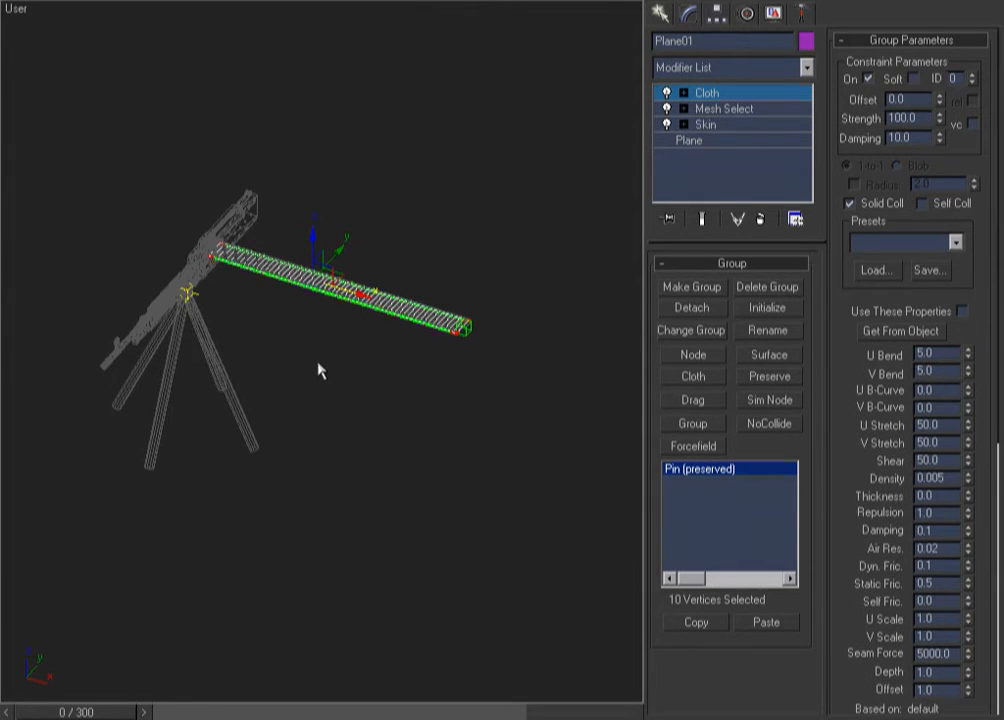
Copy the cloth object's properties to the Pin group, enable Use These Properties, and set U Bend and V Bend to 500.
scroll(318, 364, up, 2)
alt+middle_drag(367, 406, 410, 456)
middle_drag(489, 420, 484, 413)
scroll(365, 443, up, 2)
mouse_move(365, 443)
middle_down()
mouse_move(281, 467)
mouse_move(307, 473)
middle_up()
key(F3)
key(F3)
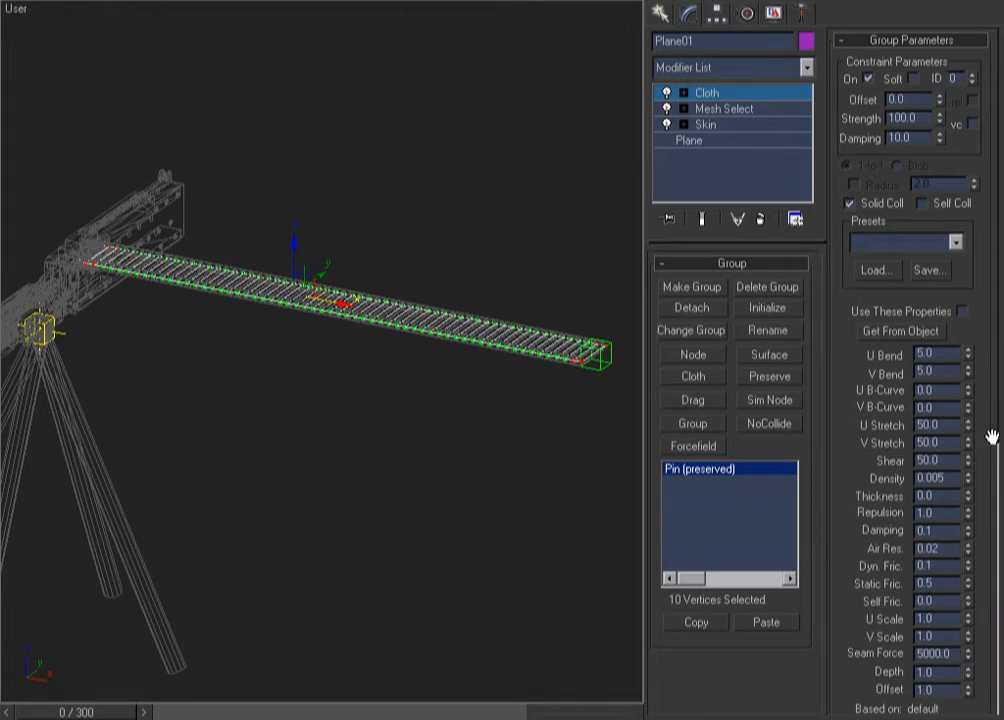
click(915, 339)
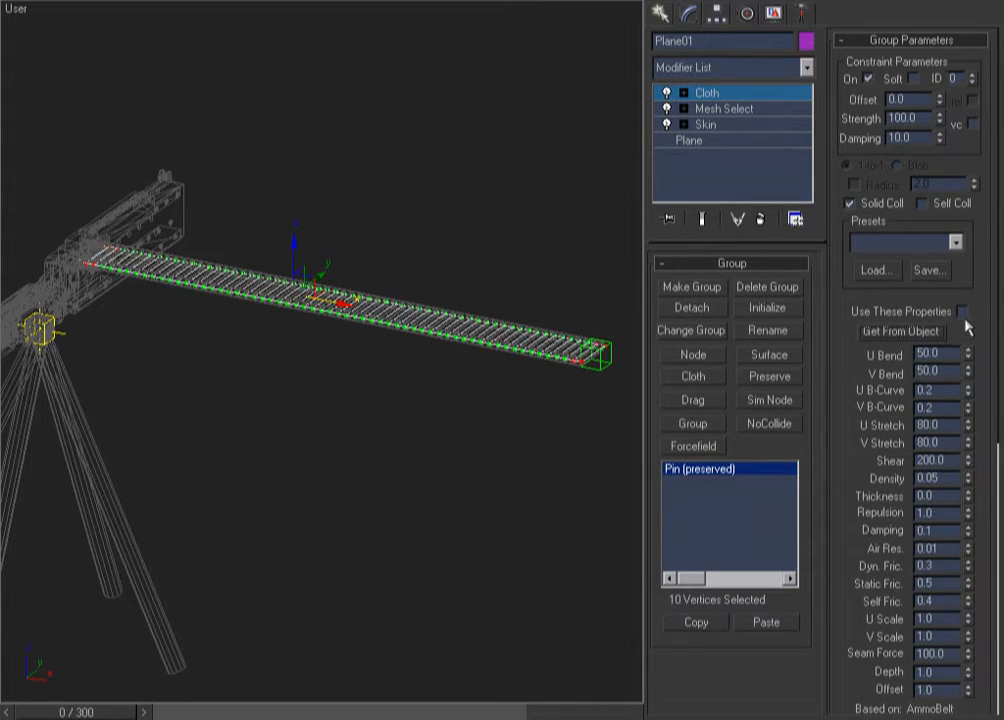
drag(988, 391, 965, 148)
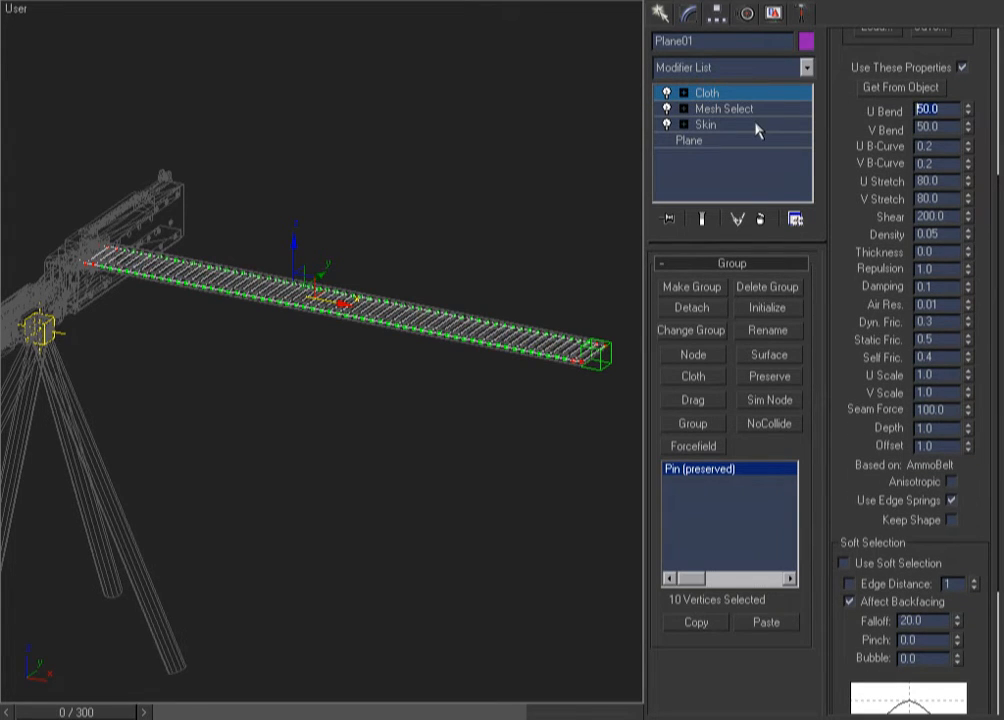
key(Return)
Enable Keep Shape and soft selection for the Pin group with a falloff of 8, and show the model shaded.
click(845, 563)
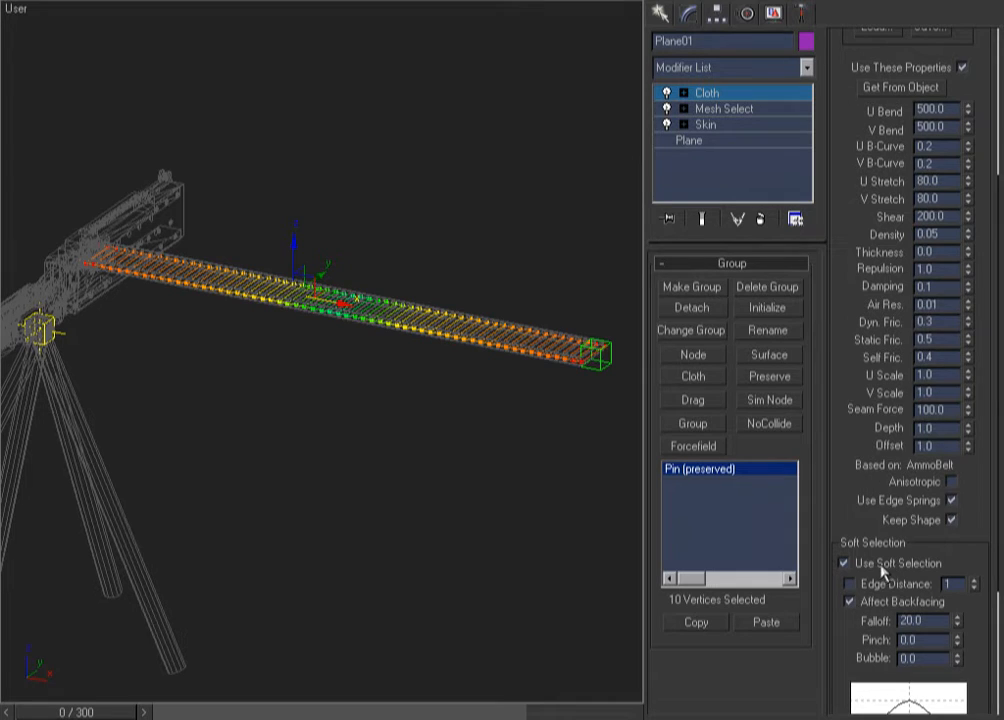
drag(959, 627, 968, 681)
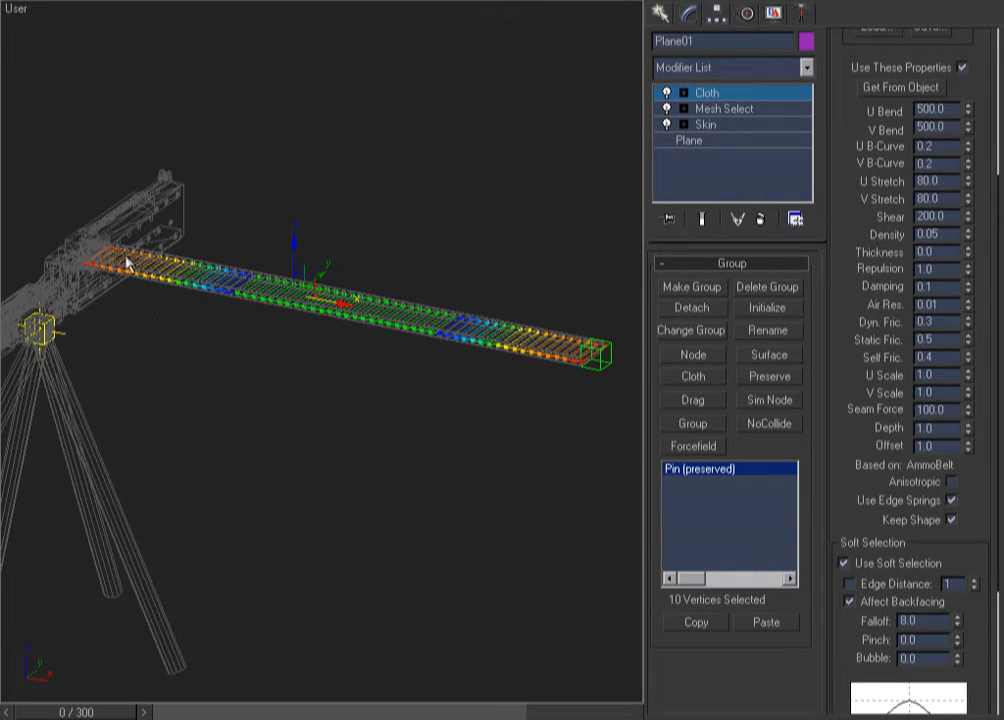
key(F3)
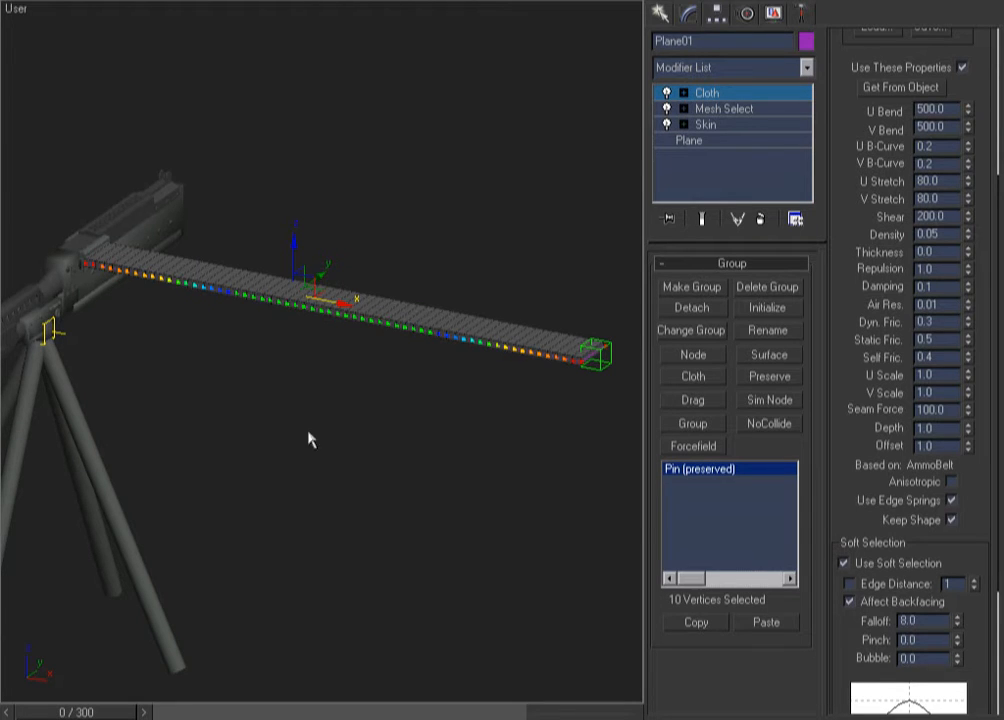
Raise the Pin group's U Bend and V Bend to 1000 and finish editing the cloth group.
double_click(947, 108)
key(Return)
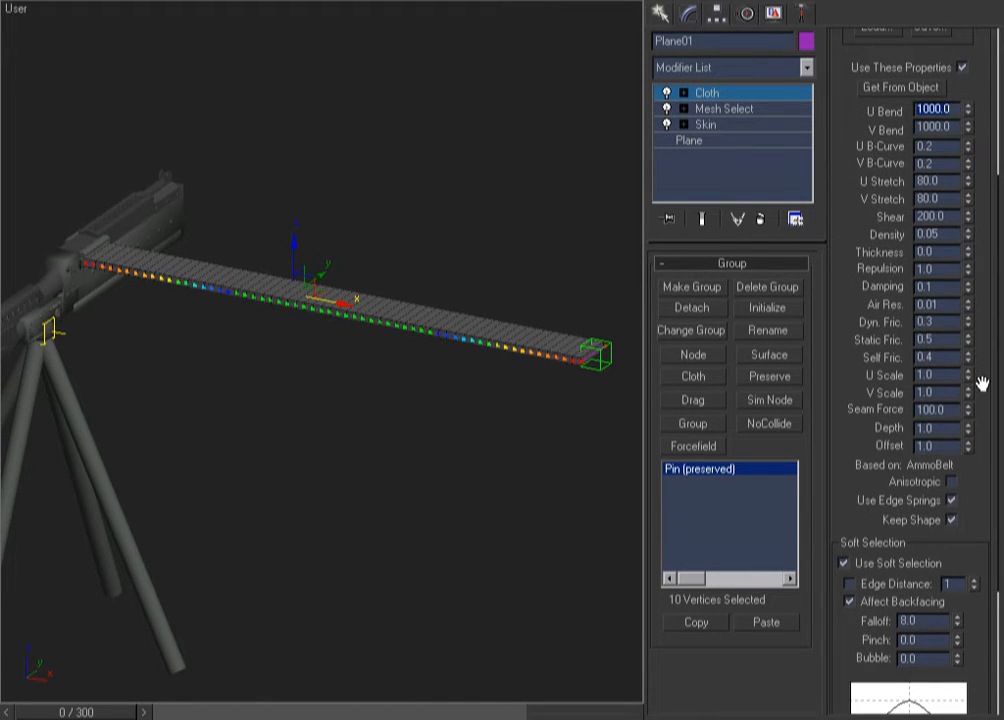
scroll(979, 405, up, 5)
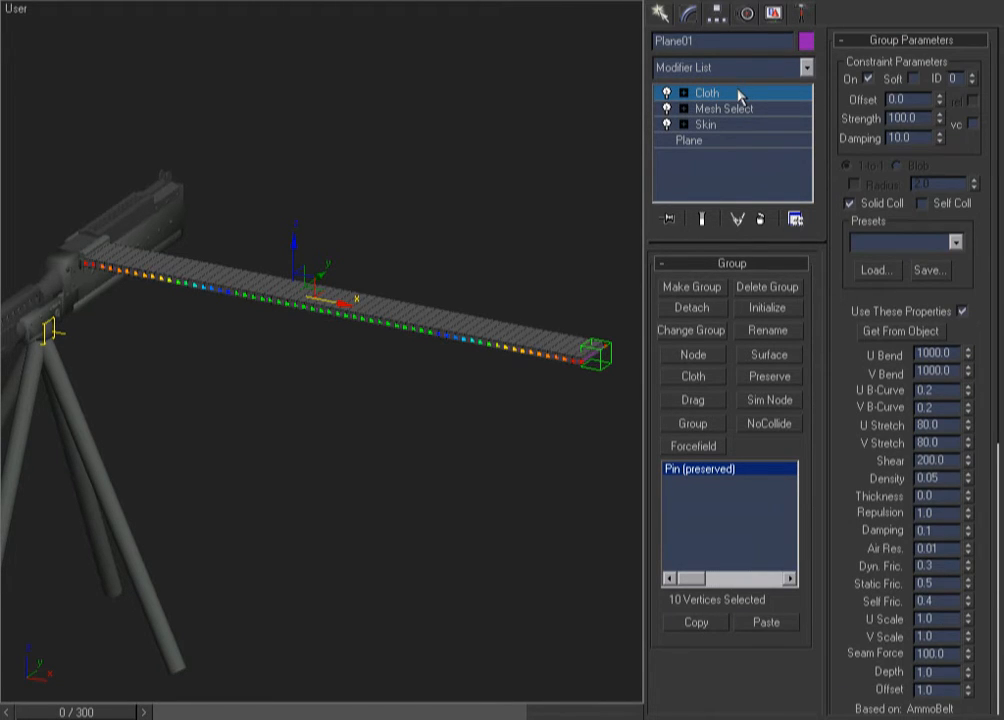
click(740, 95)
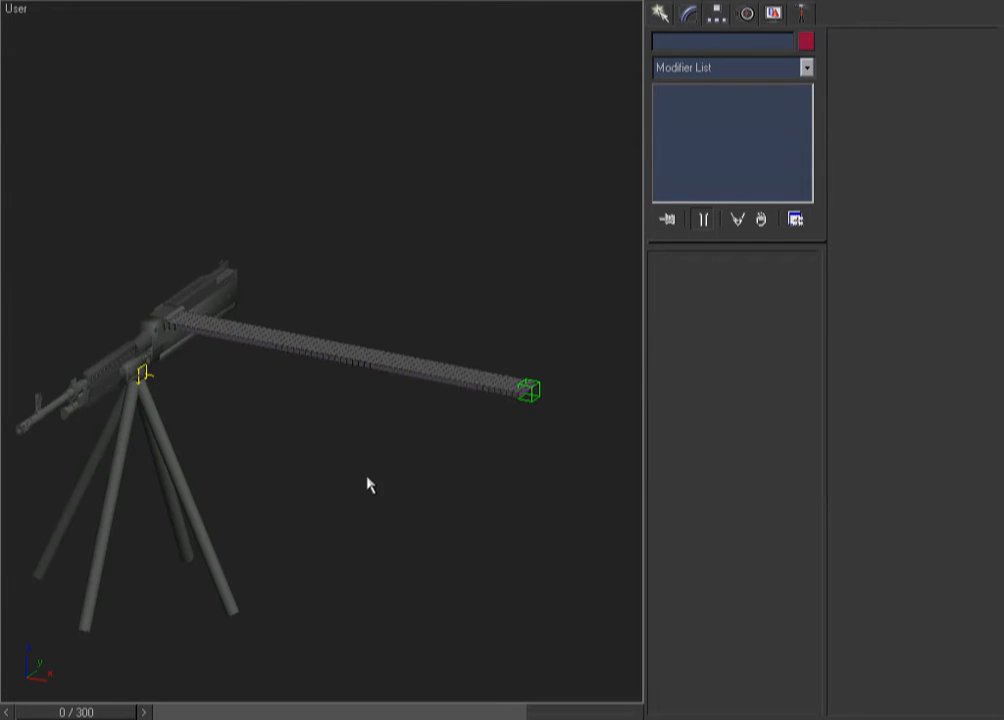
Reselect the belt's plane in wireframe and bring up its Cloth simulation parameters with the whole gun in view.
drag(437, 249, 399, 428)
click(464, 345)
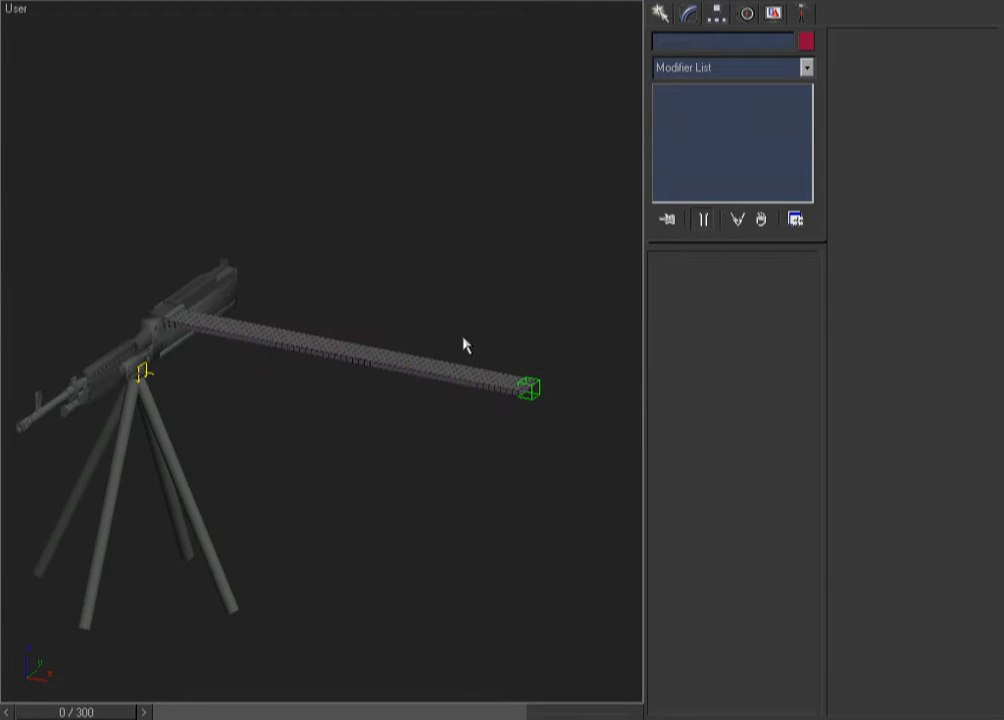
key(ctrl+w)
drag(551, 340, 515, 384)
middle_drag(383, 690, 552, 379)
key(F3)
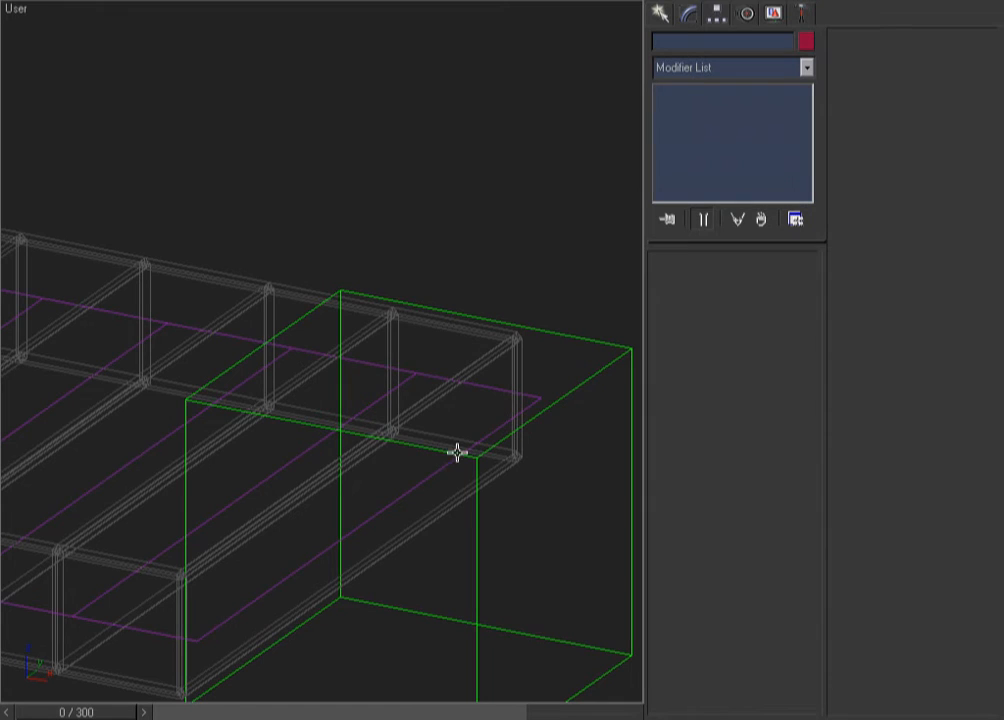
click(497, 429)
key(shift+z)
scroll(420, 166, down, 2)
middle_drag(306, 487, 609, 283)
scroll(570, 267, down, 1)
scroll(279, 463, down, 5)
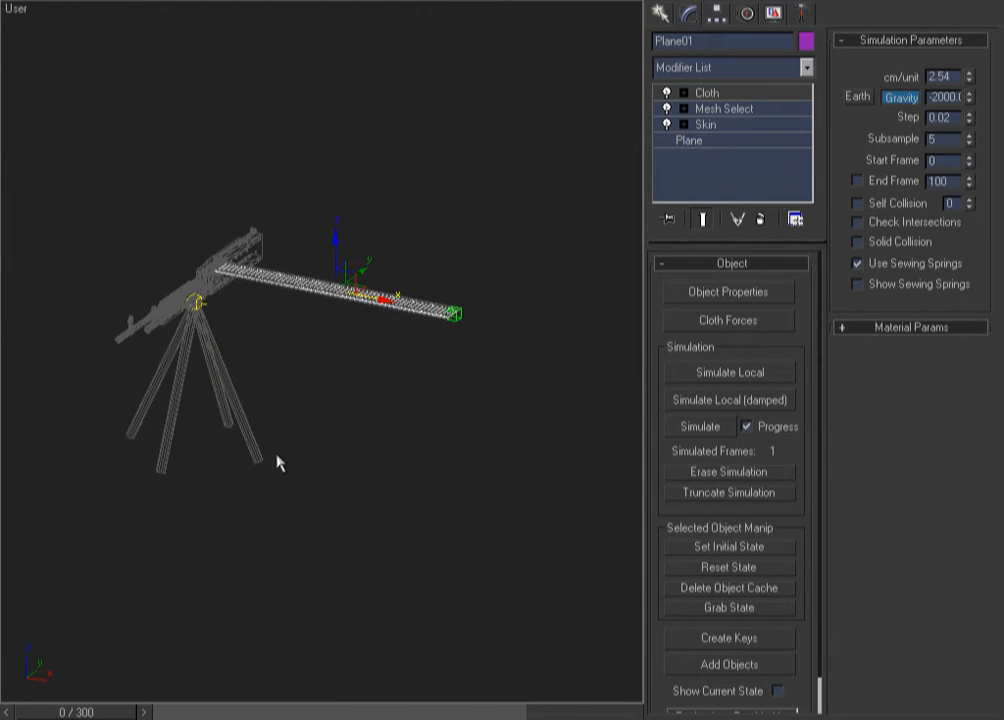
Turn off Use Sewing Springs and run the cloth simulation of the belt's plane through frame 300.
alt+middle_drag(497, 197, 123, 448)
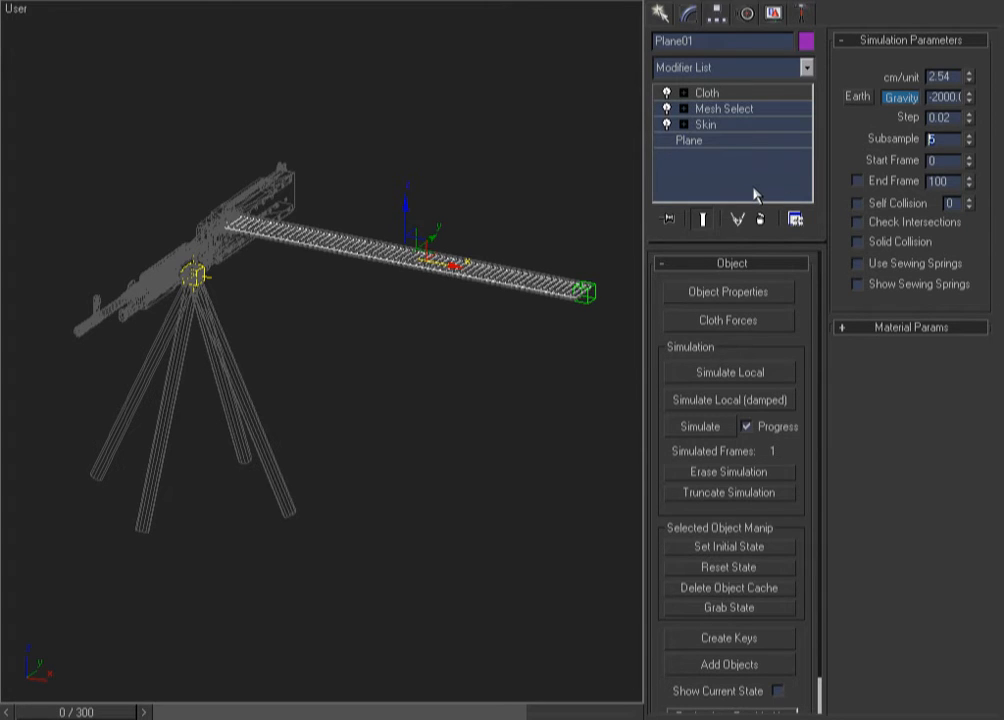
mouse_move(813, 565)
mouse_down()
mouse_move(780, 265)
mouse_move(813, 565)
mouse_up()
click(705, 432)
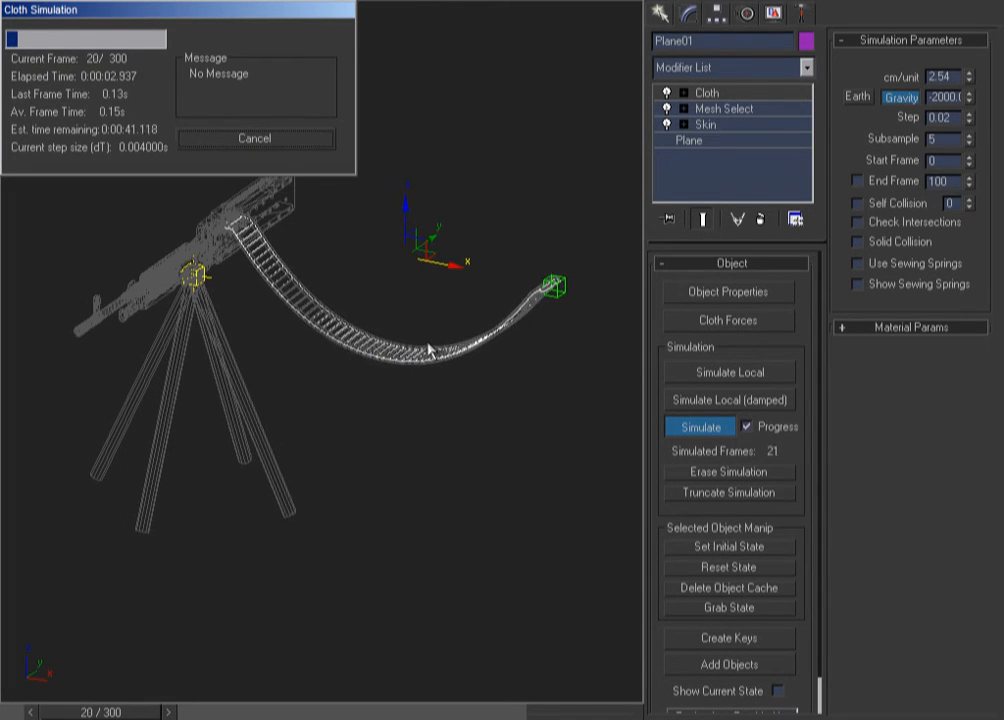
click(255, 138)
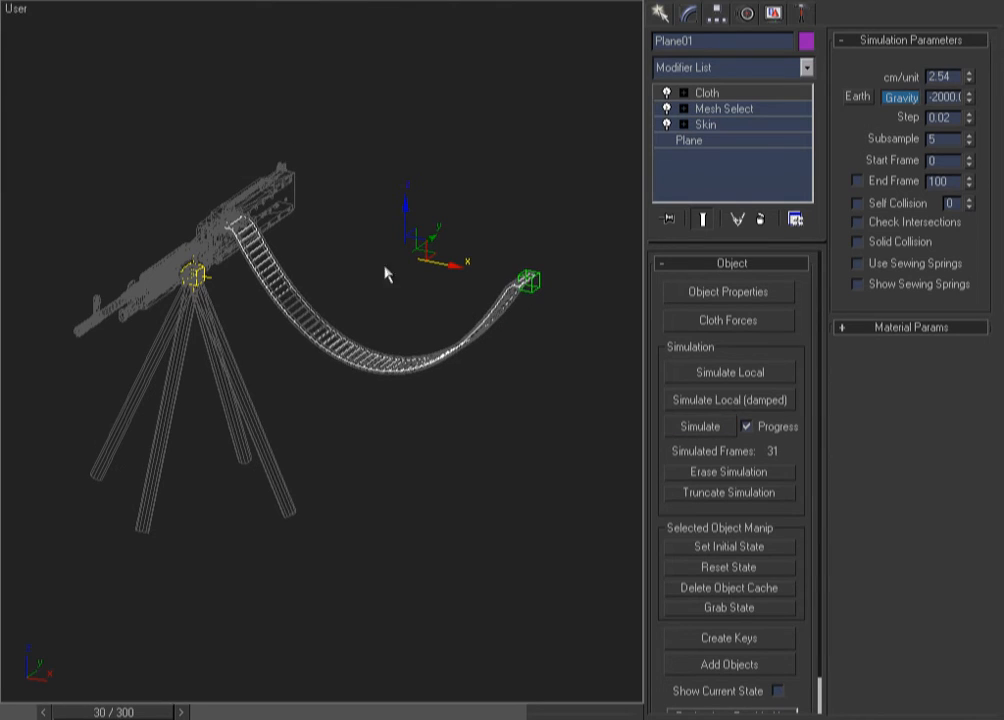
click(706, 428)
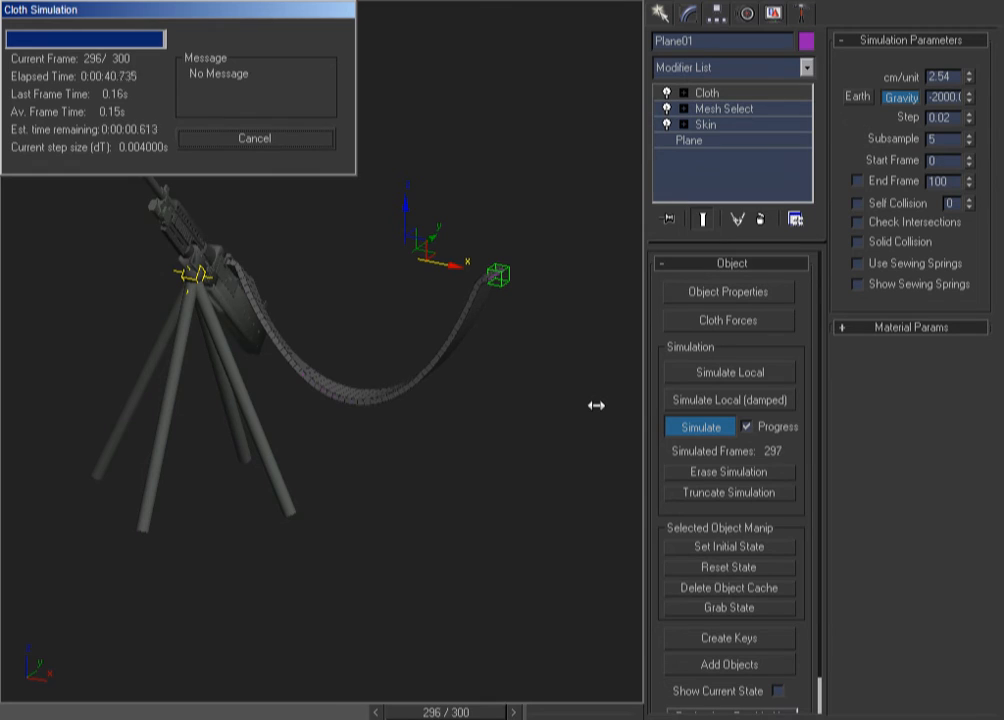
Return to frame 0, switch to Expert Mode, and hide the plane that drives the ammunition belt.
click(475, 437)
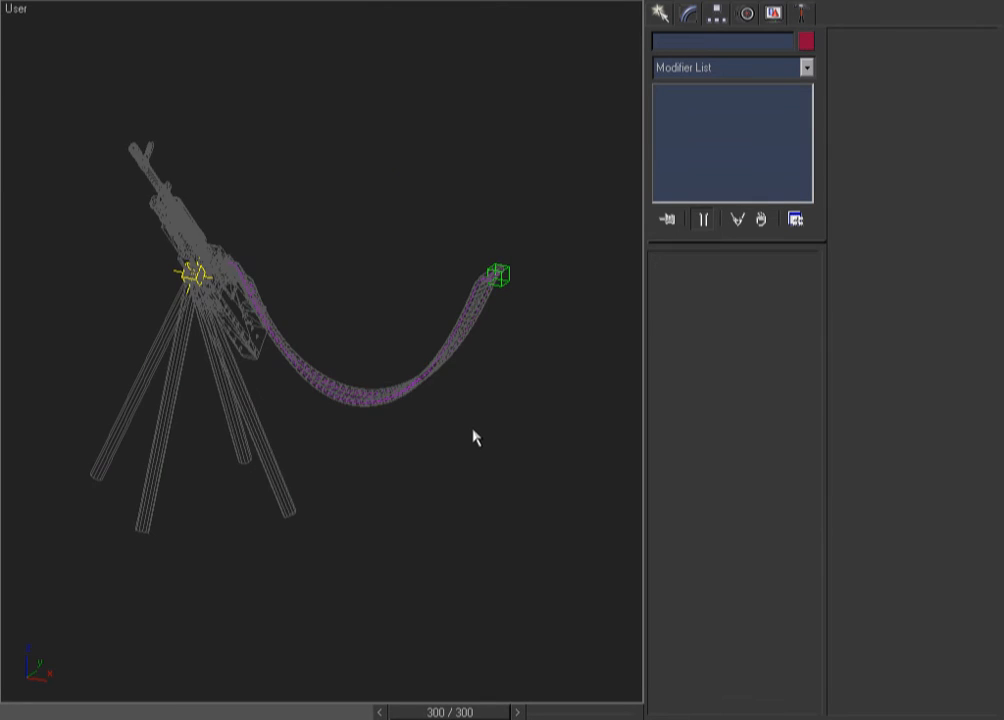
key(Home)
key(ctrl+x)
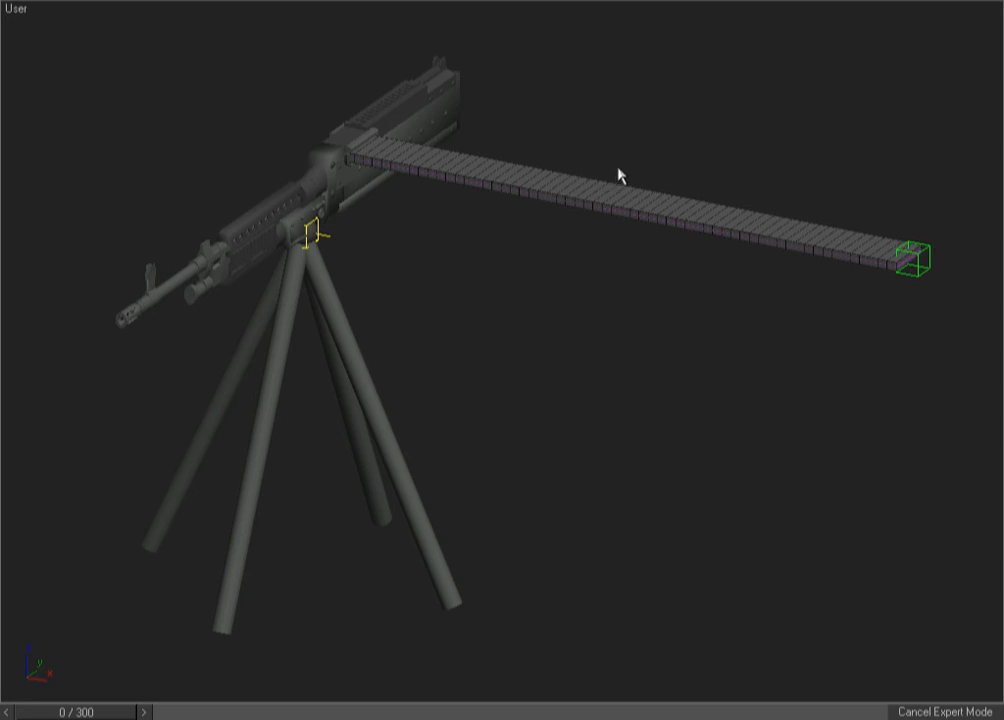
key(F3)
key(z)
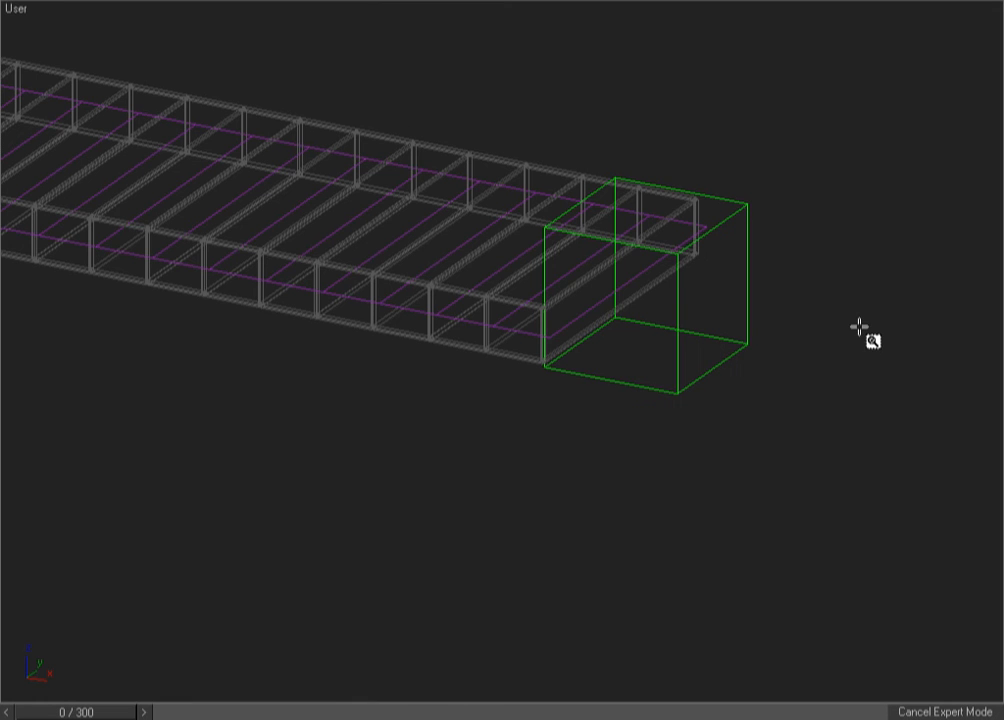
click(591, 309)
key(Delete)
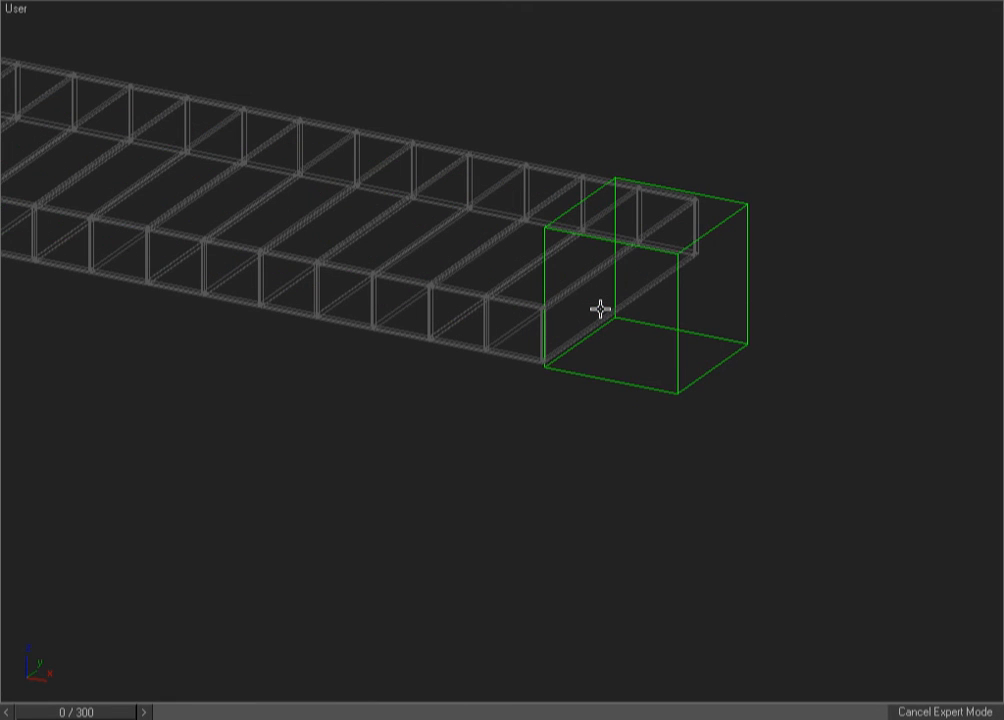
Play back the animation with the gun and belt shaded, and examine the belt's motion from a different angle.
key(z)
key(F3)
ctrl+alt+middle_drag(566, 452, 569, 385)
middle_drag(516, 323, 604, 362)
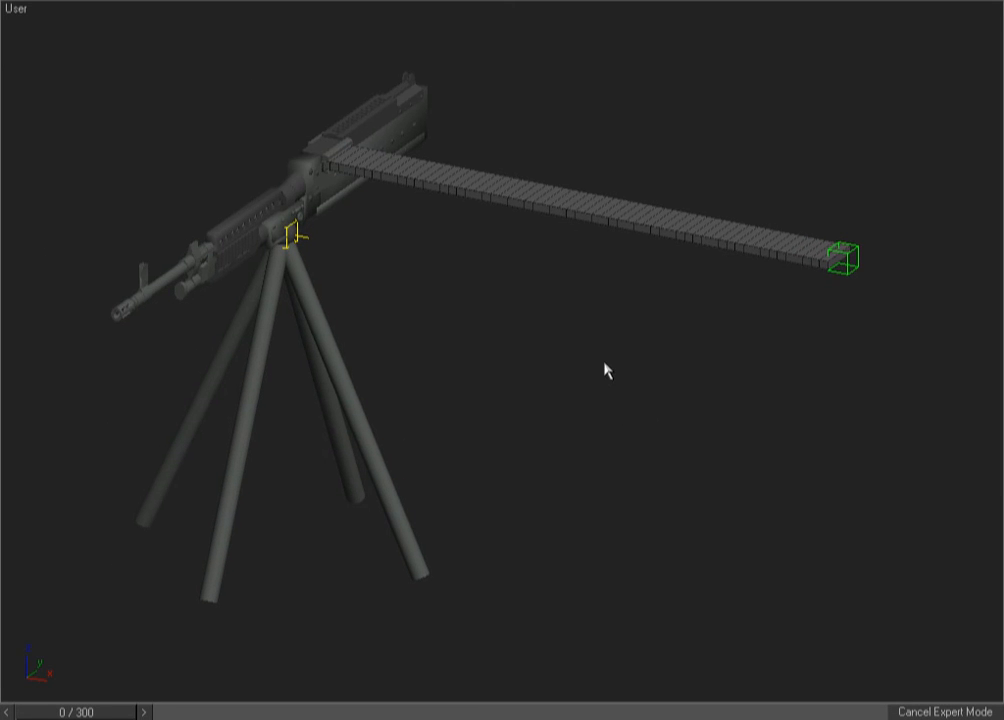
key(slash)
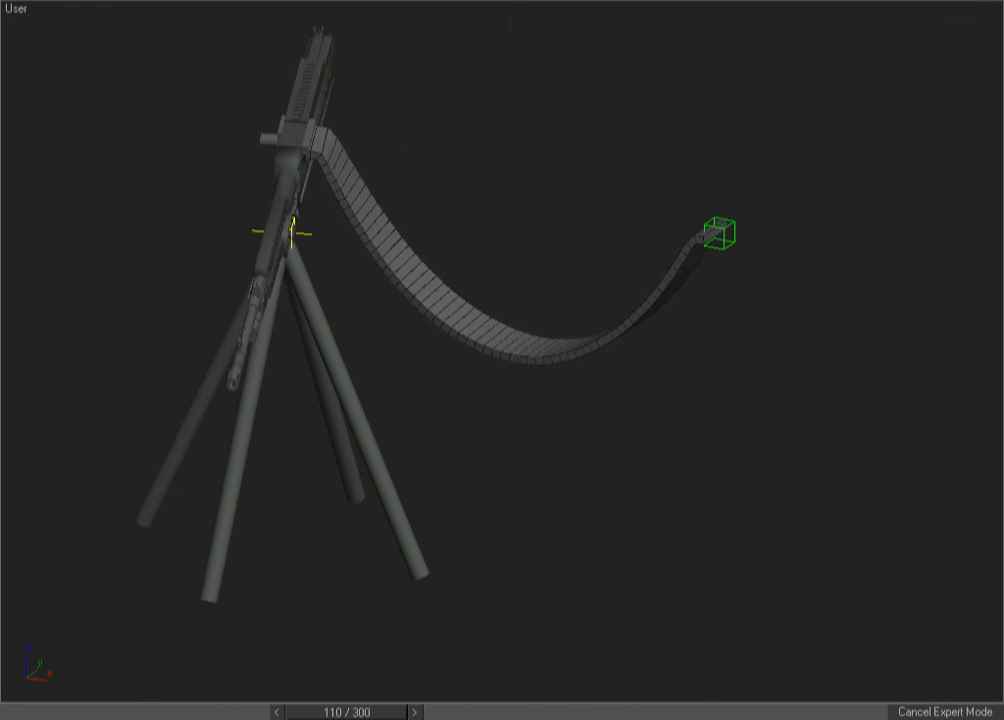
alt+middle_drag(448, 383, 383, 392)
middle_drag(283, 394, 608, 424)
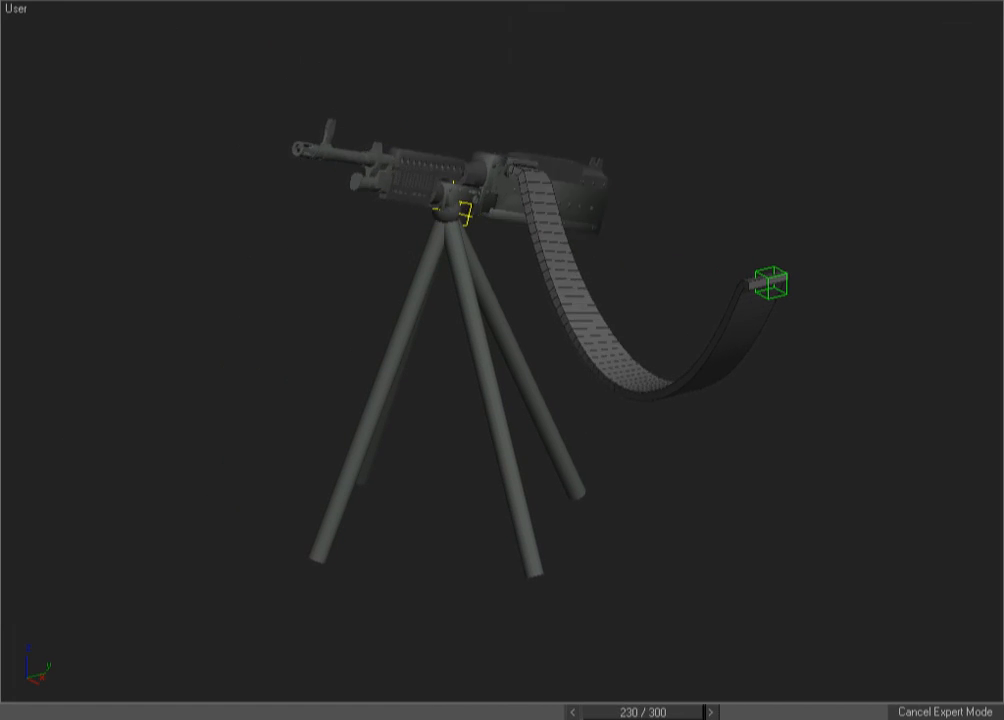